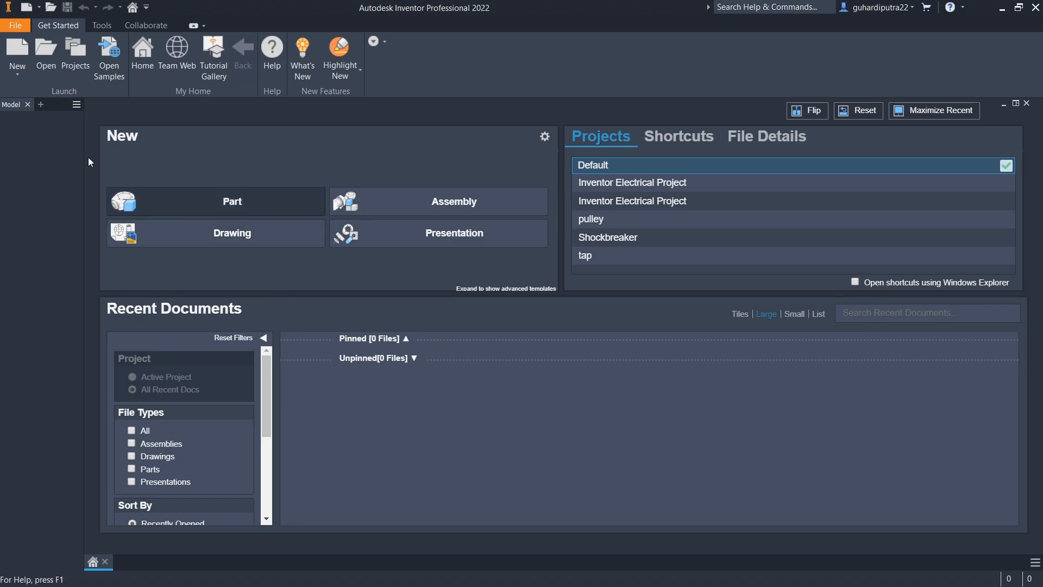
Create a new part document from a part template.
left_click(17, 74)
left_click(25, 97)
left_click(609, 212)
left_click(690, 439)
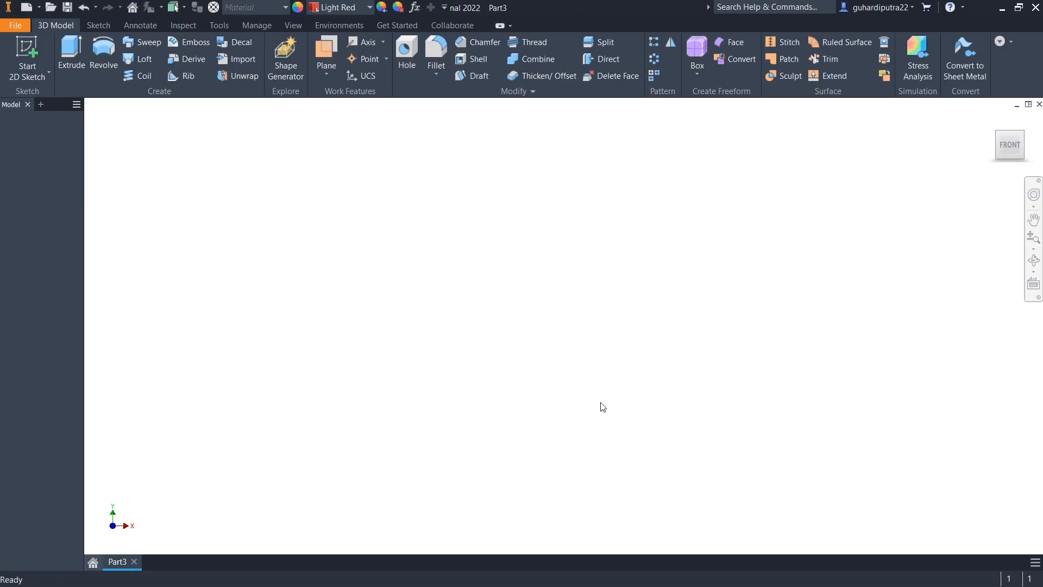
Start a 2D sketch on the front plane and draw a circle about 17.4 mm in diameter centred on the origin.
left_click(40, 64)
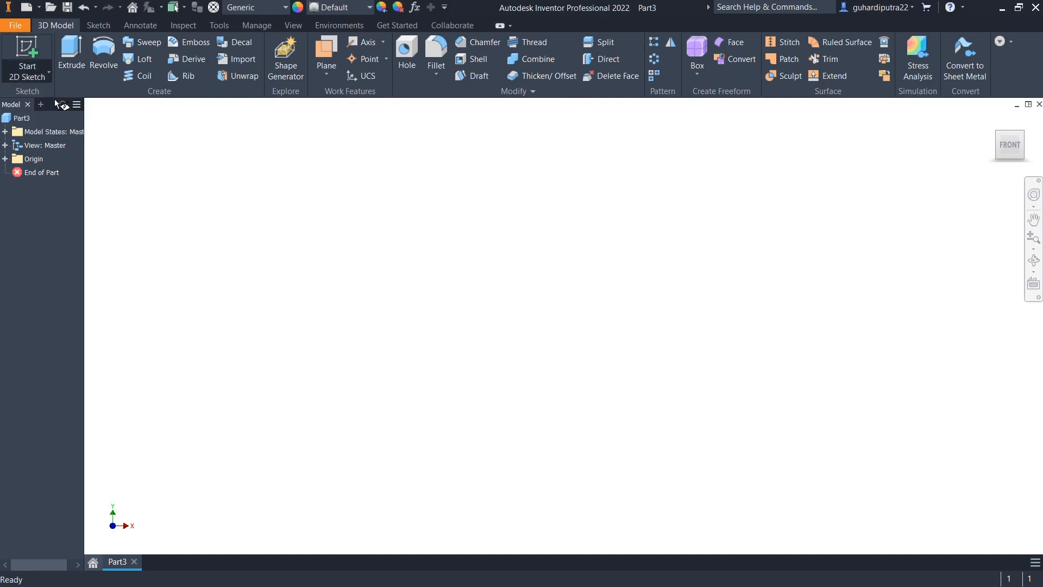
left_click(54, 99)
left_click(500, 209)
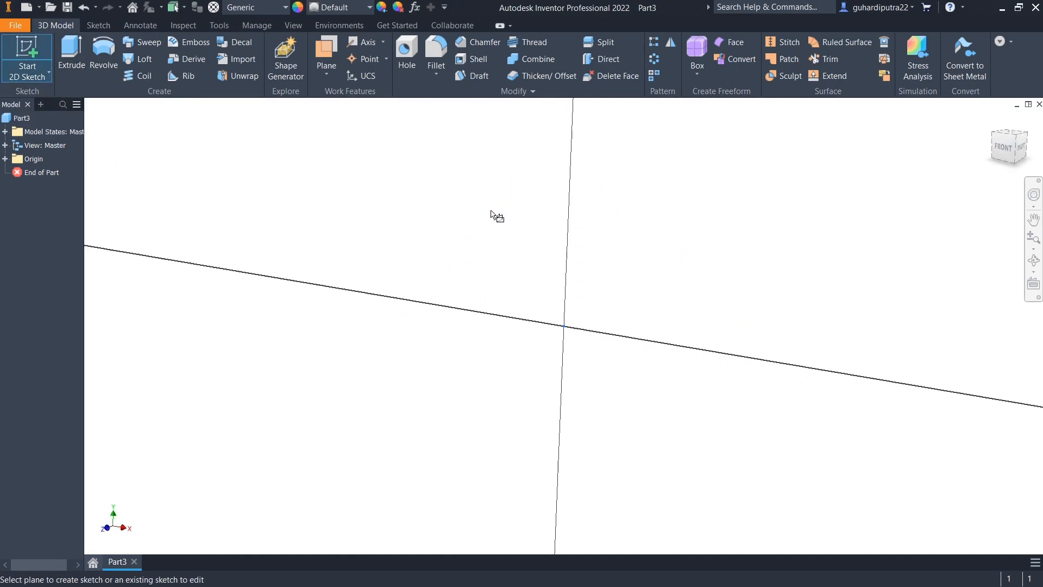
left_click(101, 49)
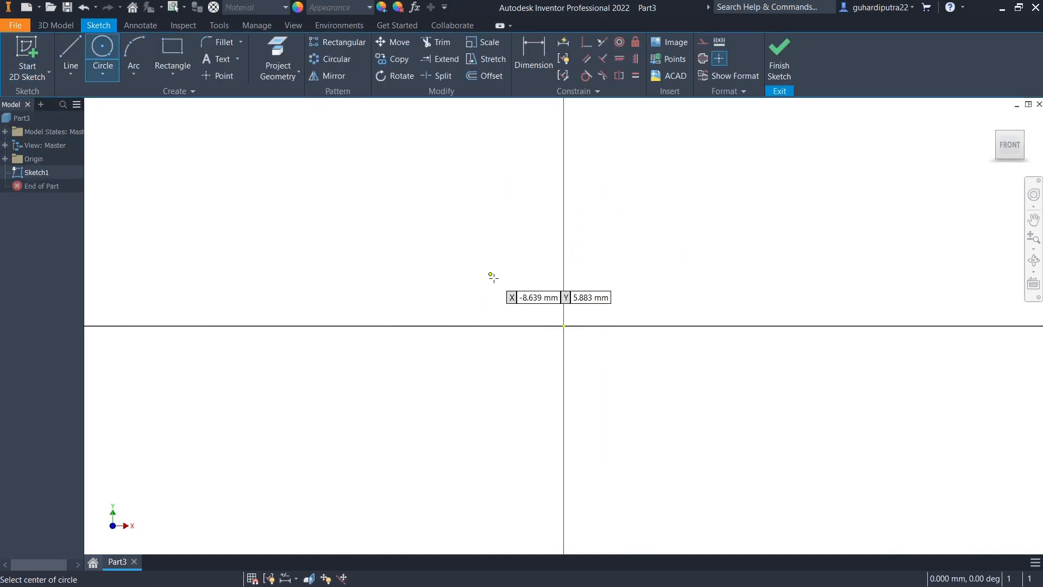
left_click(563, 326)
left_click(471, 258)
right_click(501, 186)
left_click(496, 152)
Dimension the circle's diameter to 5 mm and finish the sketch.
left_click(530, 60)
left_click(517, 221)
left_click(455, 166)
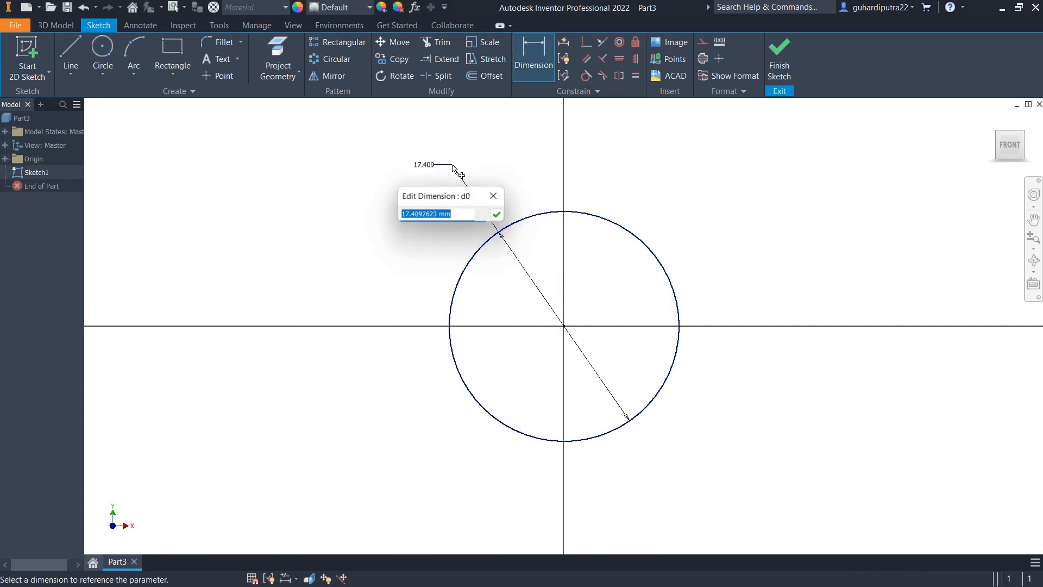
type("5")
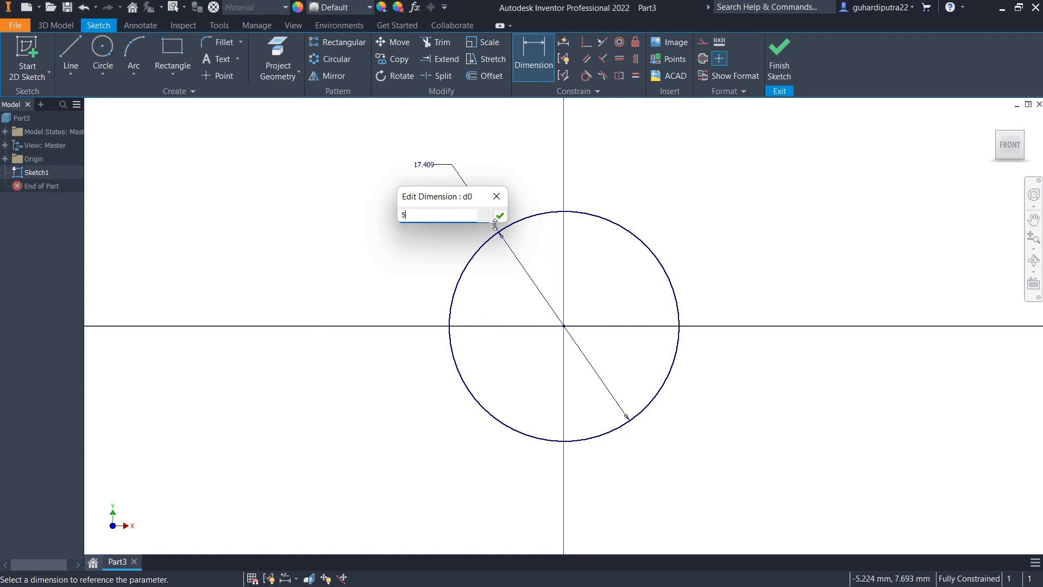
left_click(499, 216)
left_click(784, 64)
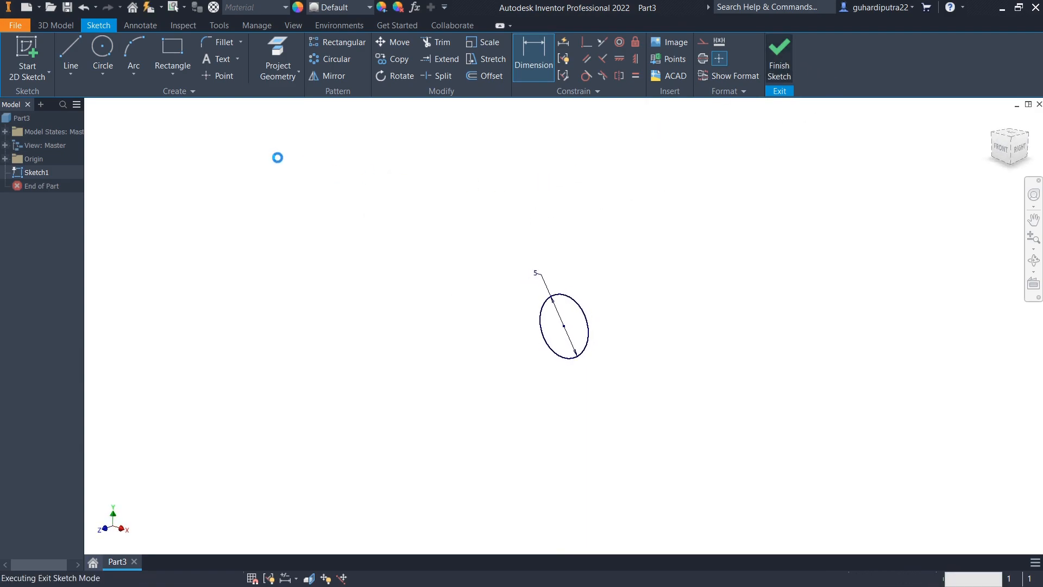
Extrude the circle 7.5 mm in the flipped direction, towards the back of the sketch plane.
key("e")
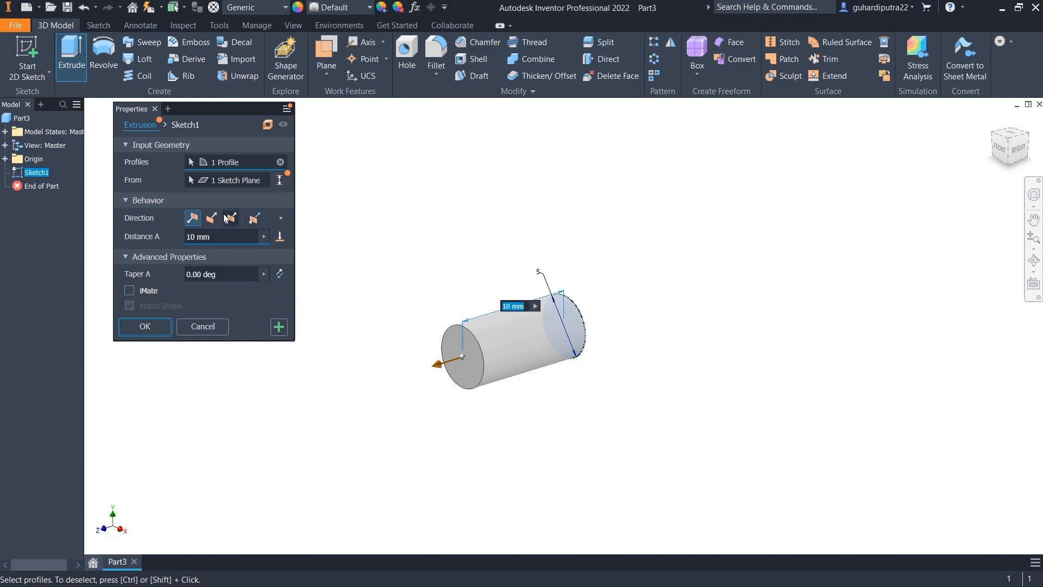
left_click(212, 219)
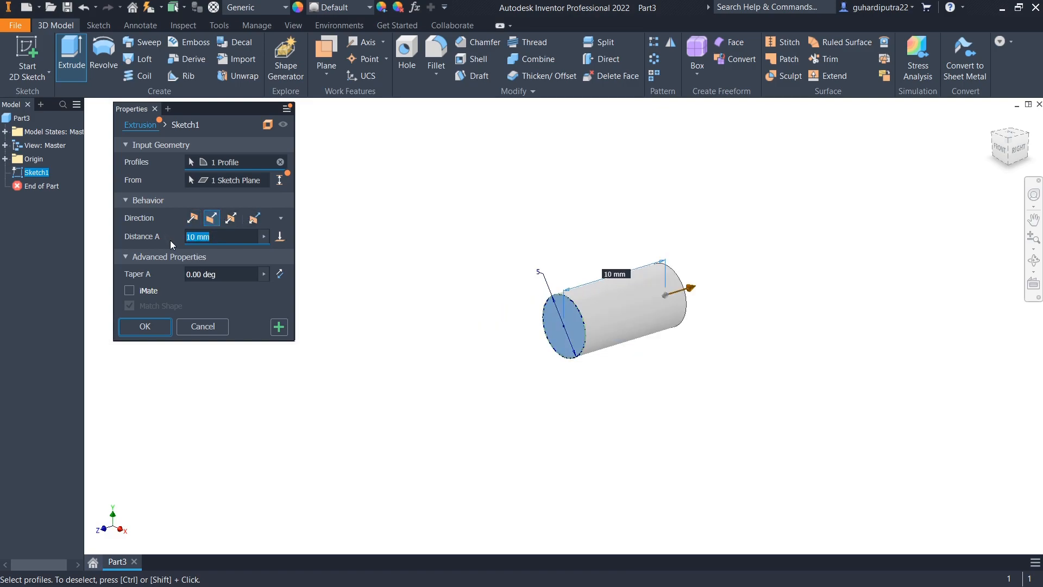
type("7.5")
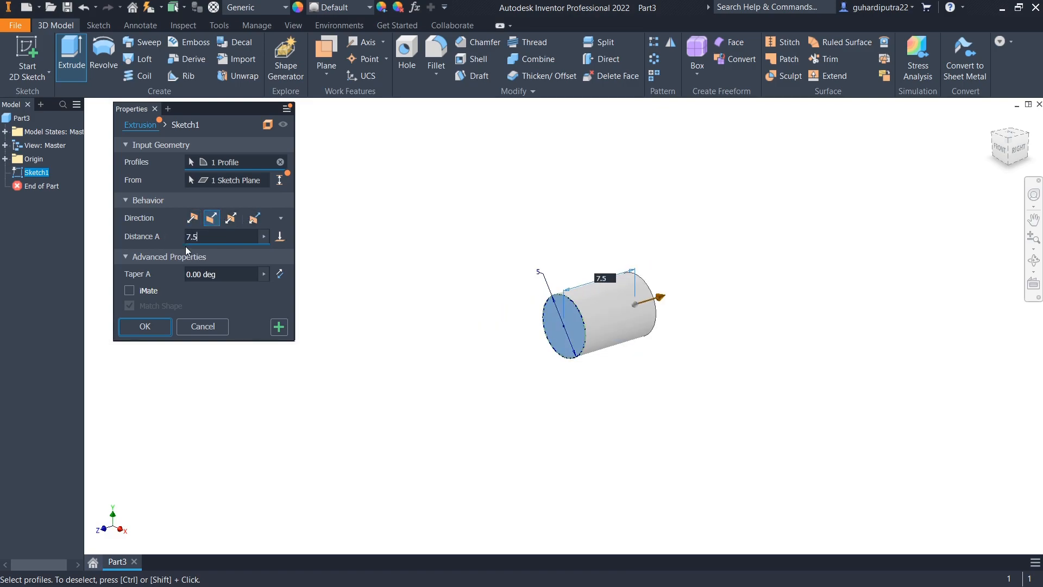
left_click(142, 327)
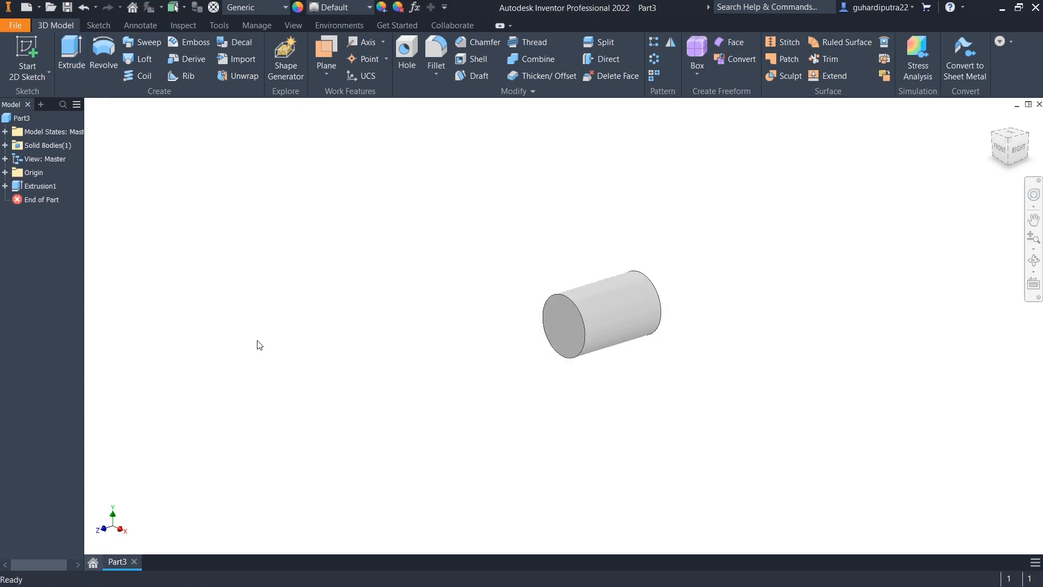
Fillet the circular edge at the cylinder's back end with a 2.5 mm radius to form a dome.
left_click(1027, 135)
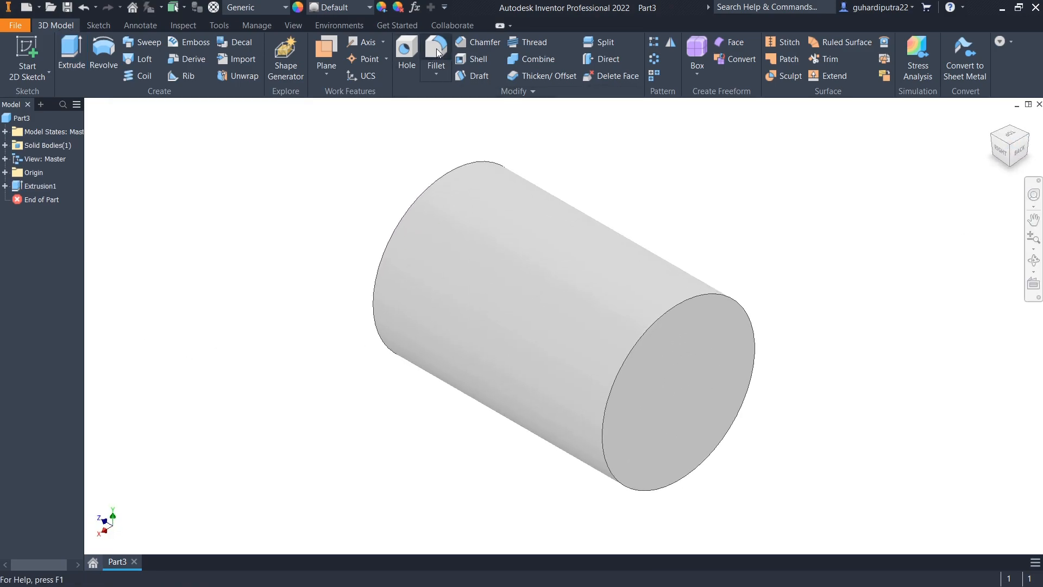
left_click(435, 51)
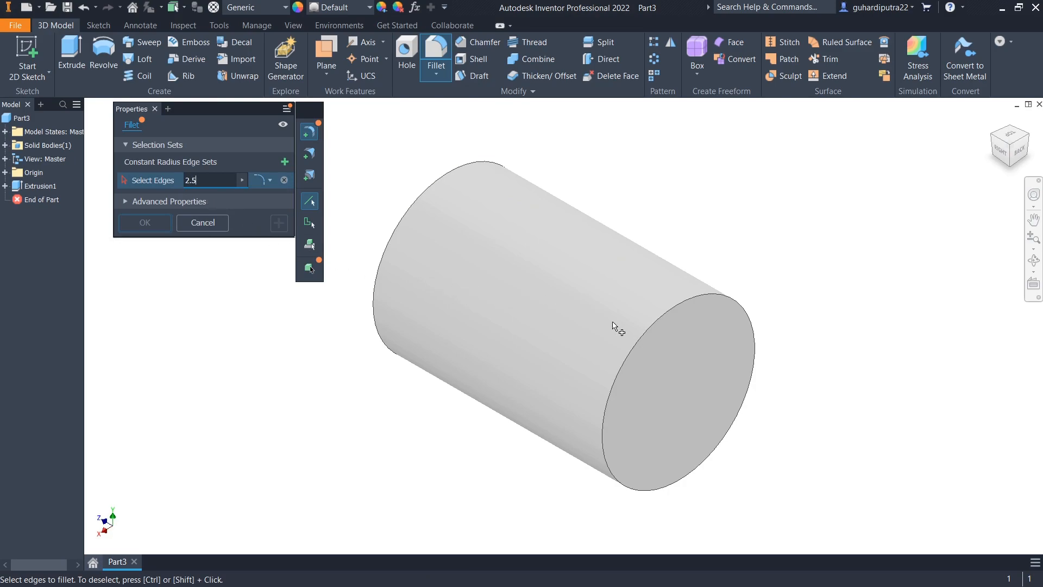
left_click(634, 348)
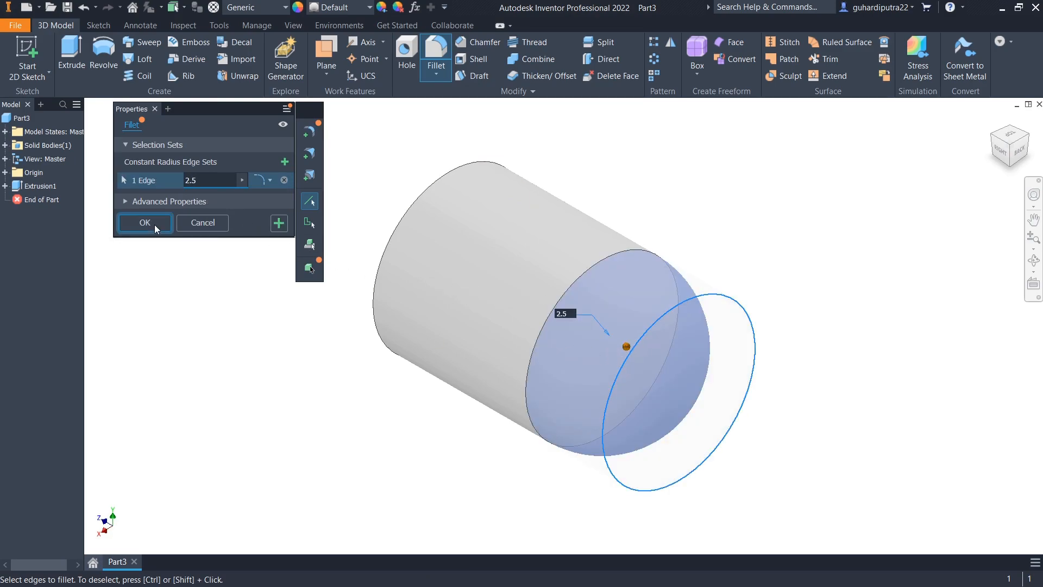
left_click(145, 222)
Sketch a 5.5 mm diameter circle centred on the origin on the cylinder's flat front face and finish the sketch.
left_click_drag(995, 140, 867, 169)
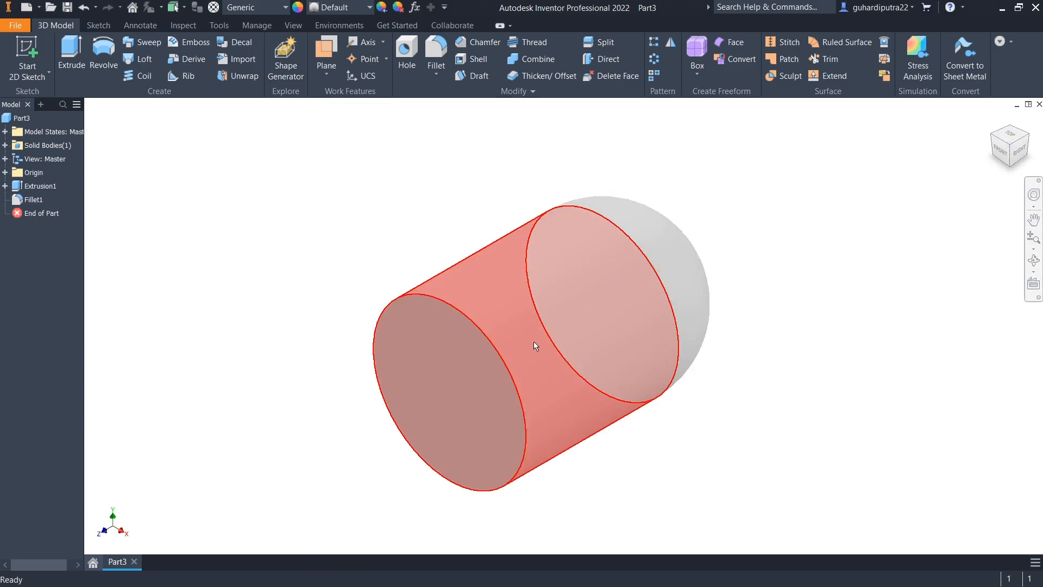
left_click(485, 377)
left_click(568, 370)
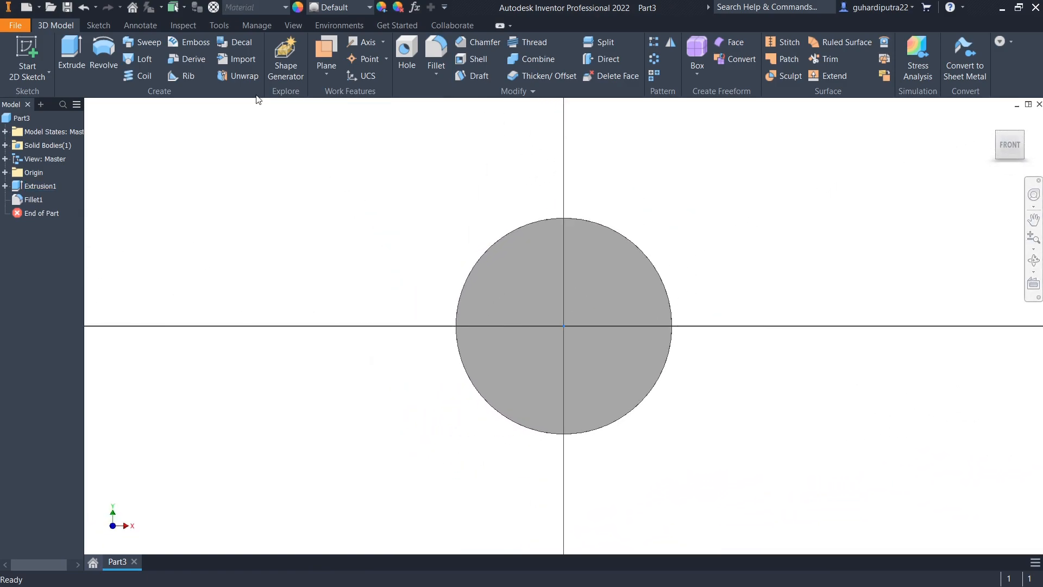
left_click(103, 51)
left_click(564, 326)
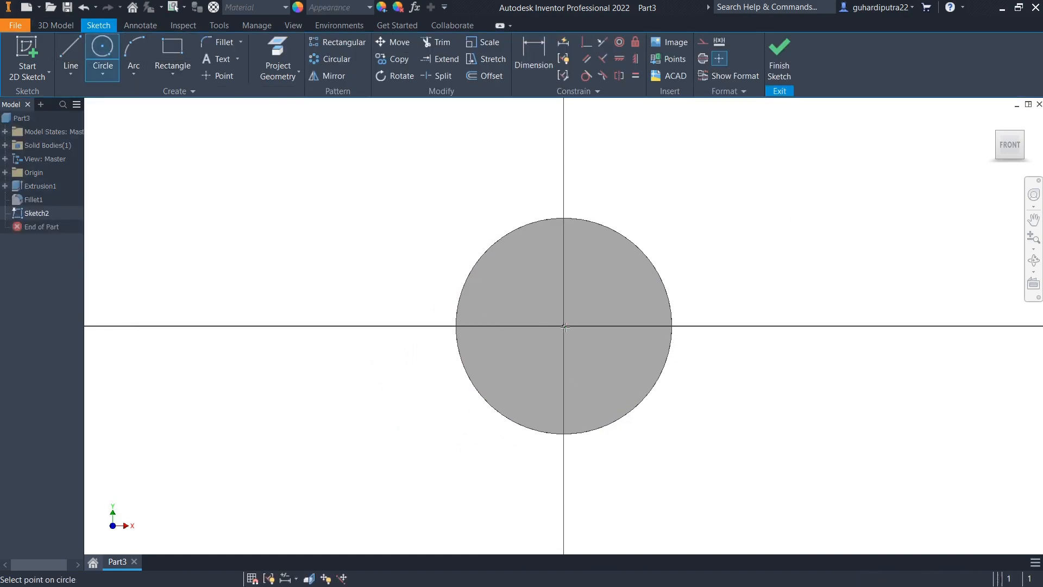
type("5")
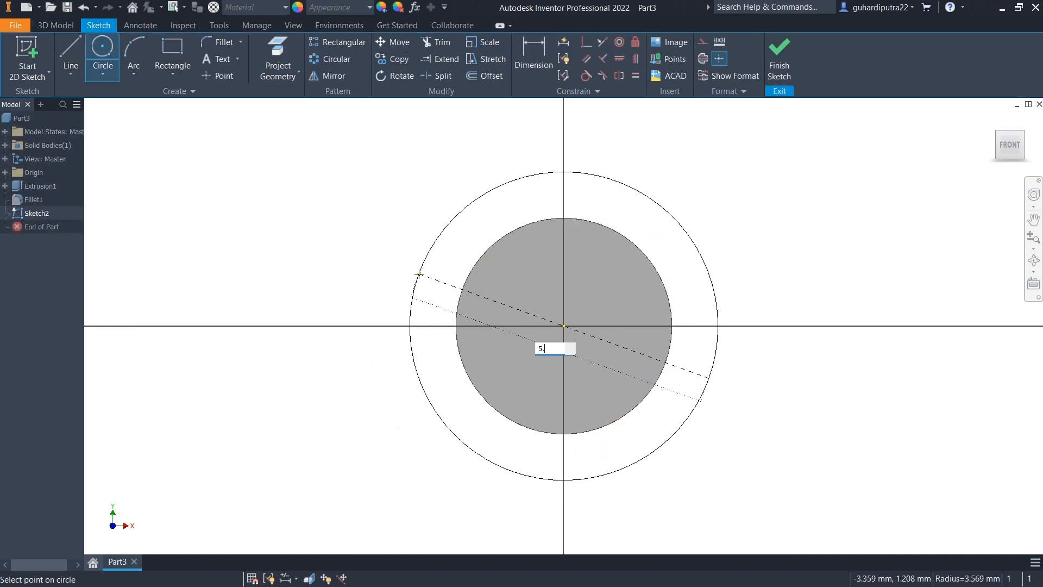
type(".5")
key("Return")
left_click(779, 54)
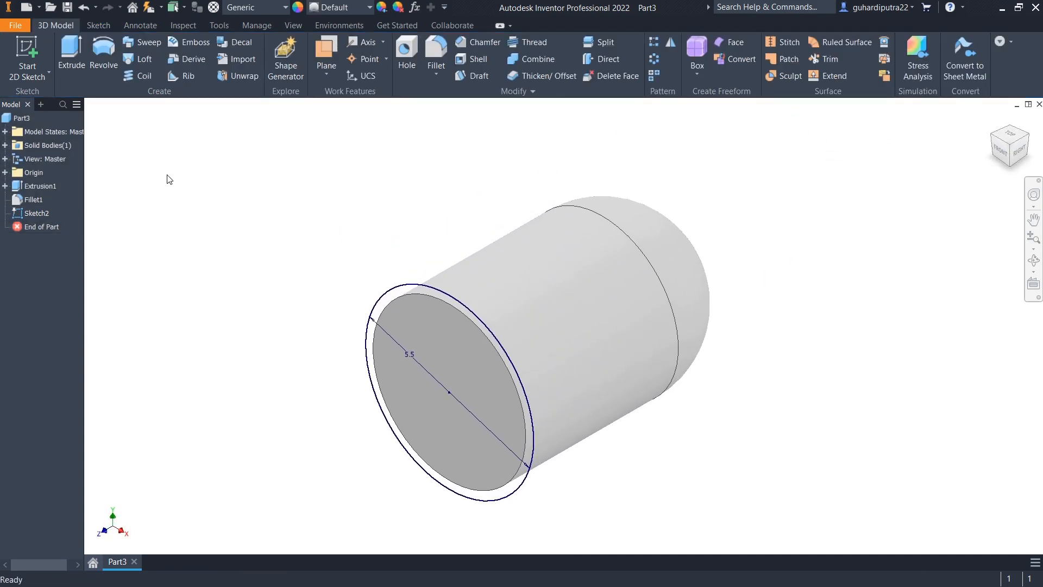
Extrude the 5.5 mm circle 0.75 mm outward as a flange joined to the body.
left_click(72, 76)
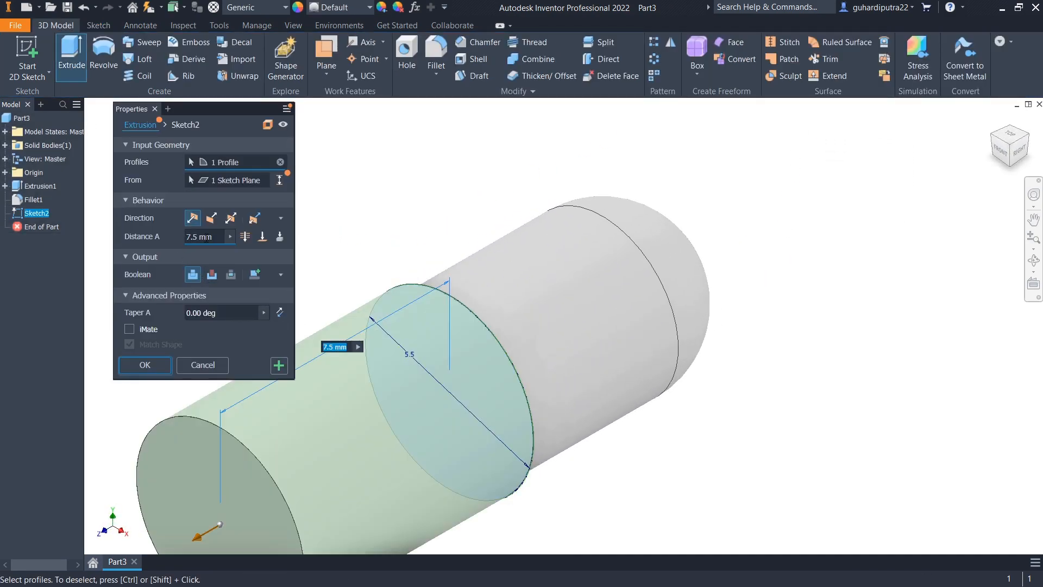
left_click_drag(215, 237, 153, 239)
type("0.")
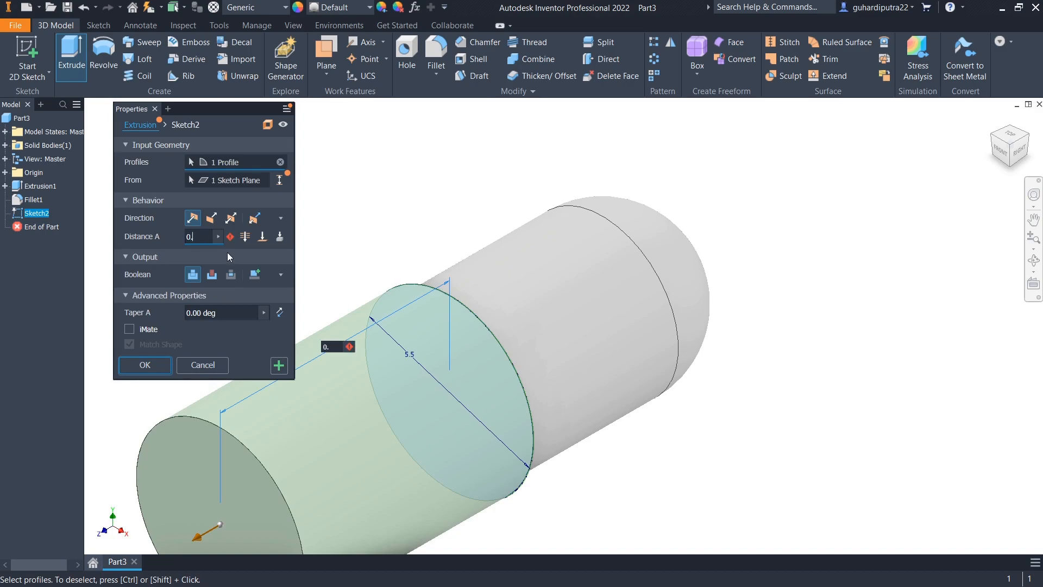
type("75")
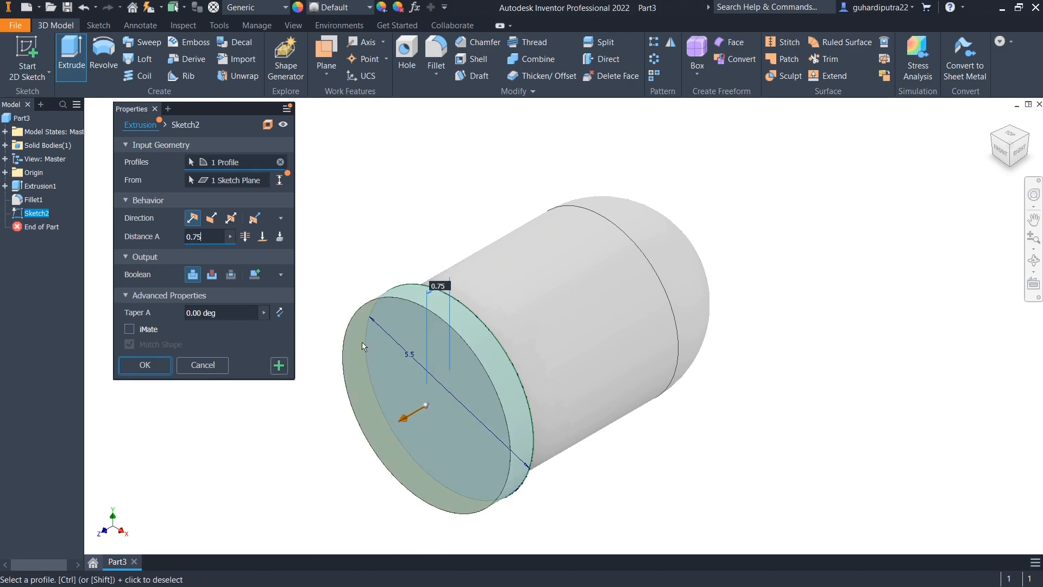
left_click(153, 367)
Start a sketch on the flange's flat face and draw a 1.25 mm horizontal line from the centre towards negative X.
left_click(428, 402)
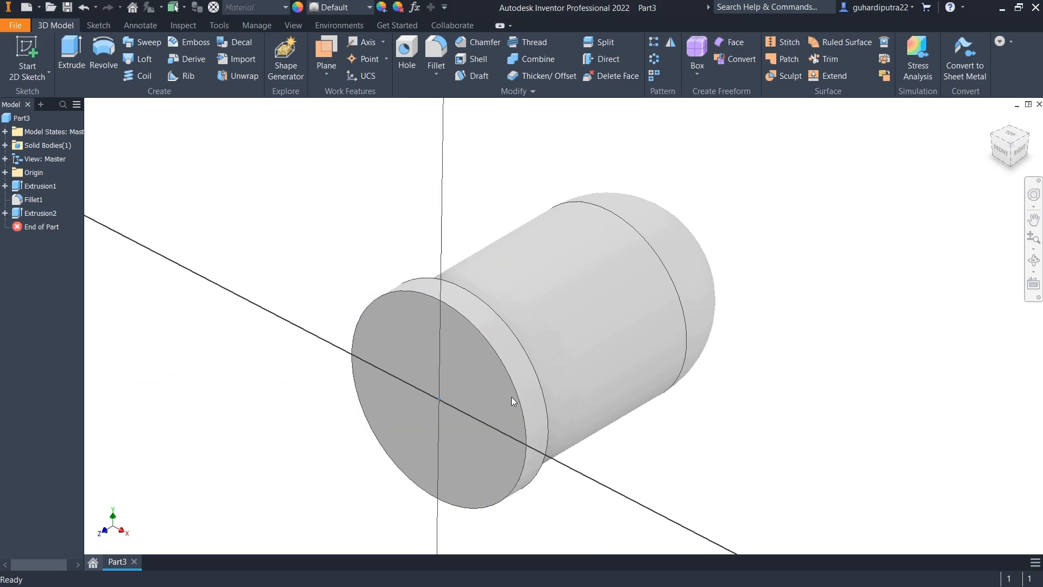
left_click(511, 397)
left_click(65, 56)
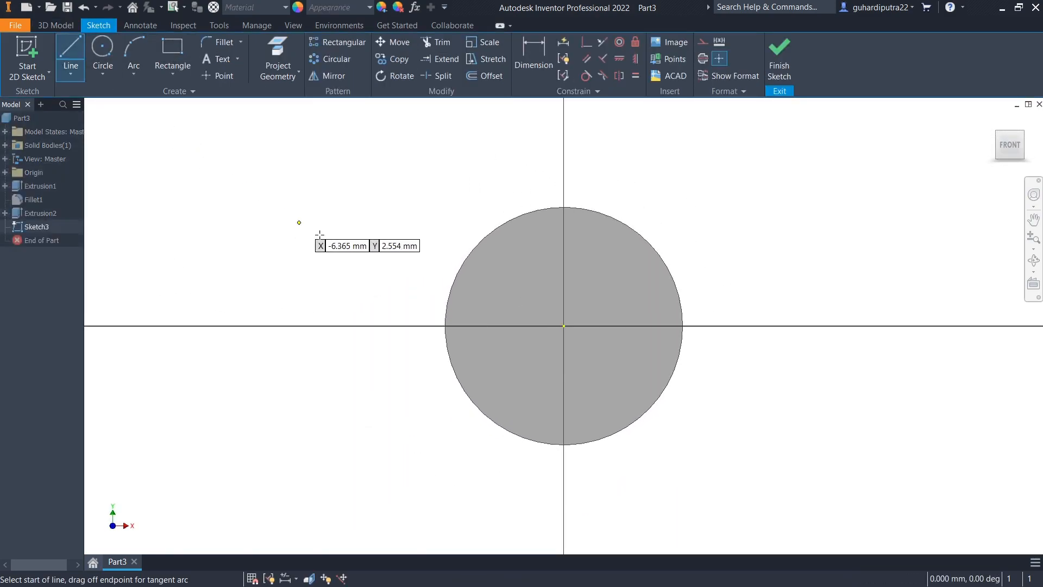
left_click(564, 326)
type("1")
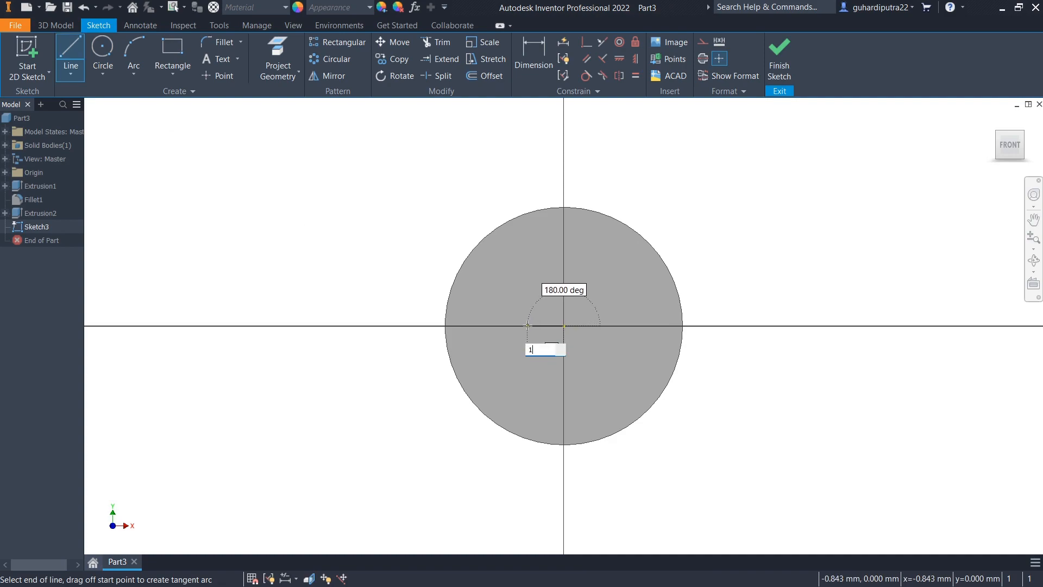
type(".25")
key("Return")
right_click(554, 268)
left_click(543, 234)
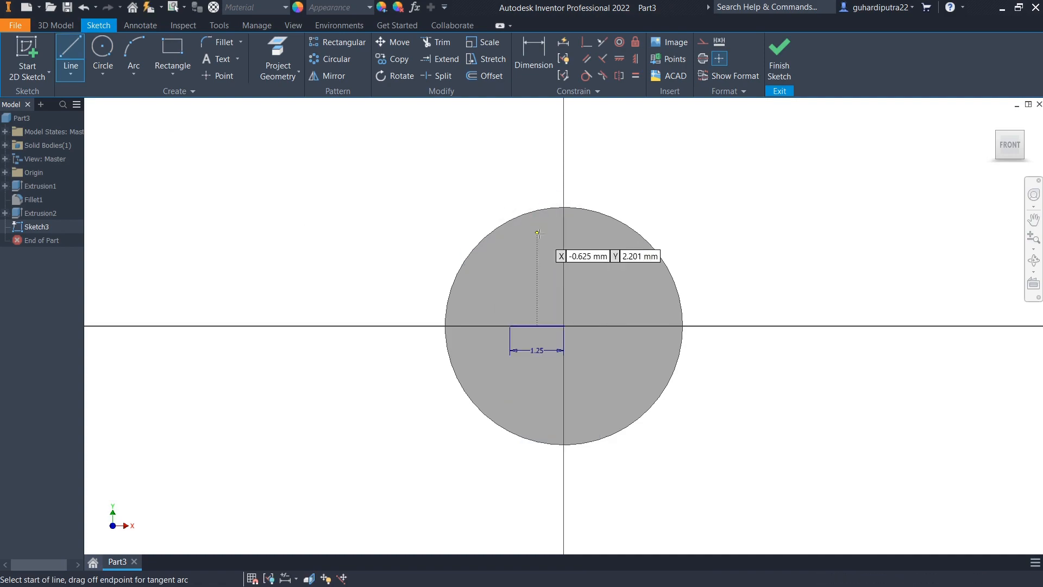
Draw a second 1.25 mm horizontal line from the centre towards positive X and end the Line command.
left_click(563, 326)
type("1")
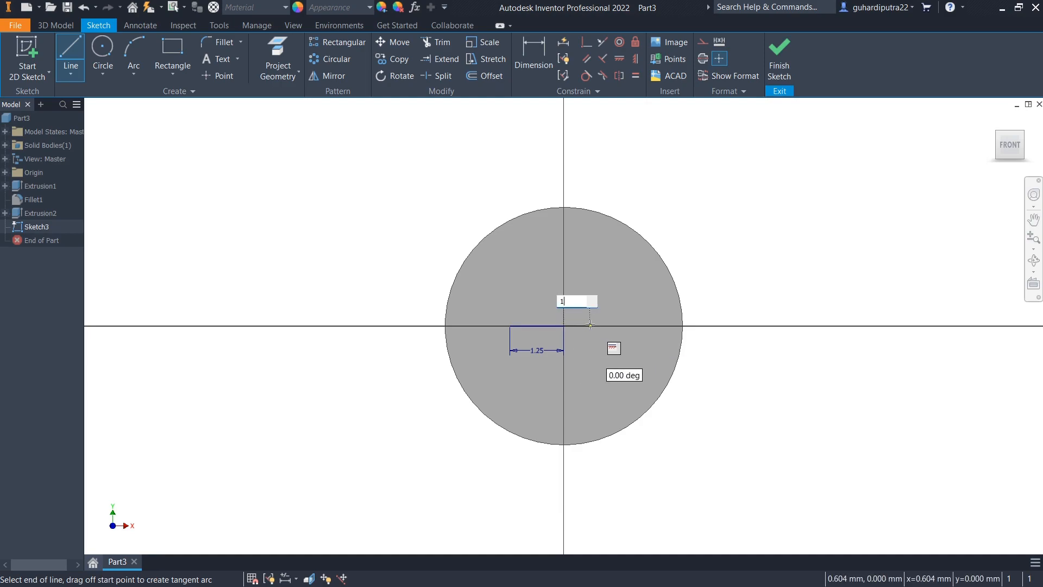
type(".25")
key("Return")
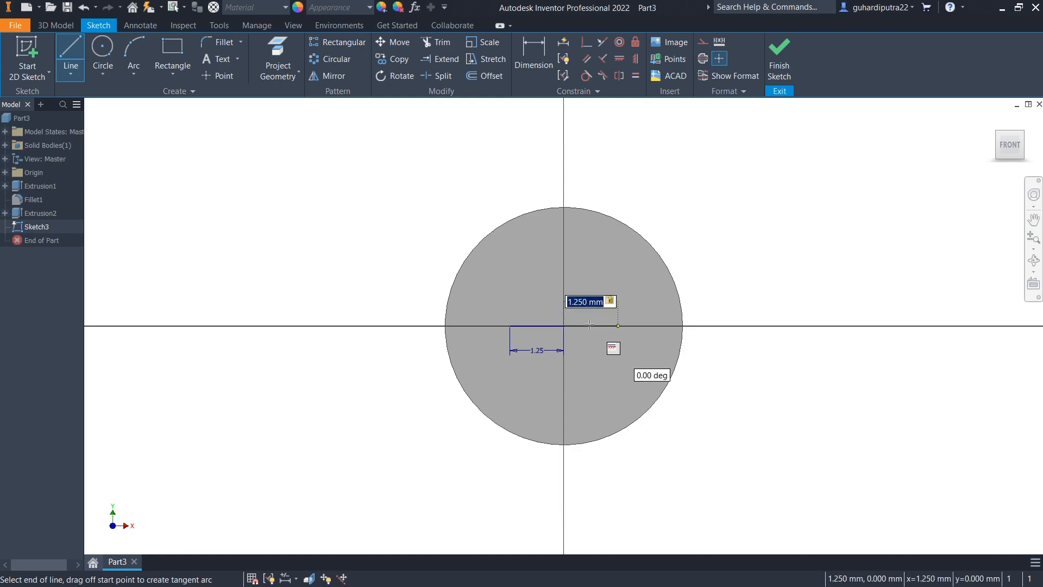
right_click(243, 139)
left_click(281, 141)
Draw a 0.3 mm diameter circle centred on the outer end of the negative-X line, at X -1.25 mm.
left_click(103, 51)
type("-1.25")
key("Tab")
key("Return")
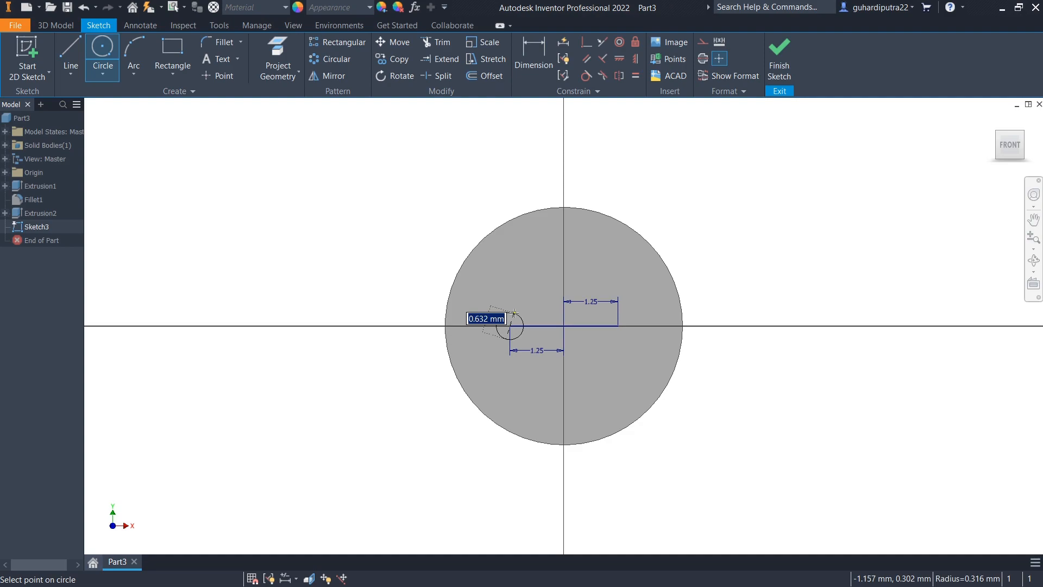
type("0.3")
key("Return")
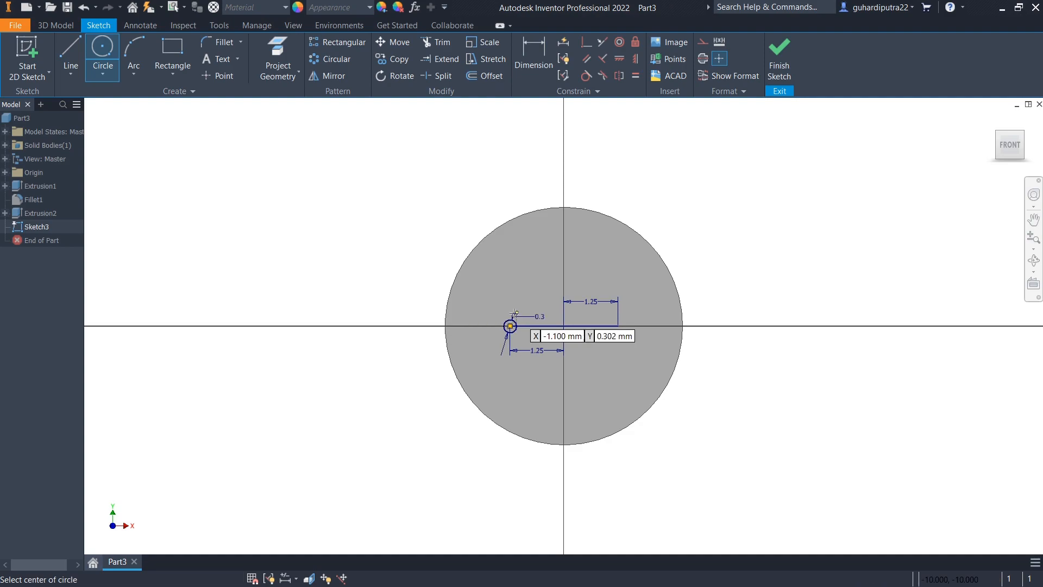
Draw a 0.3 mm diameter circle at the outer end of the positive-X line and finish the sketch.
left_click(620, 328)
type("0.3")
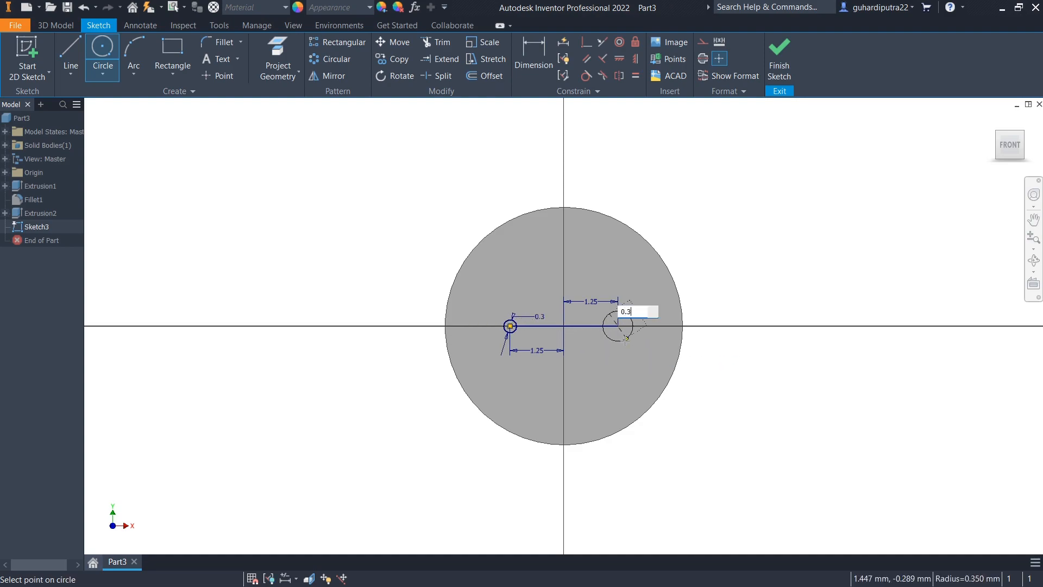
key("Return")
right_click(740, 266)
left_click(776, 265)
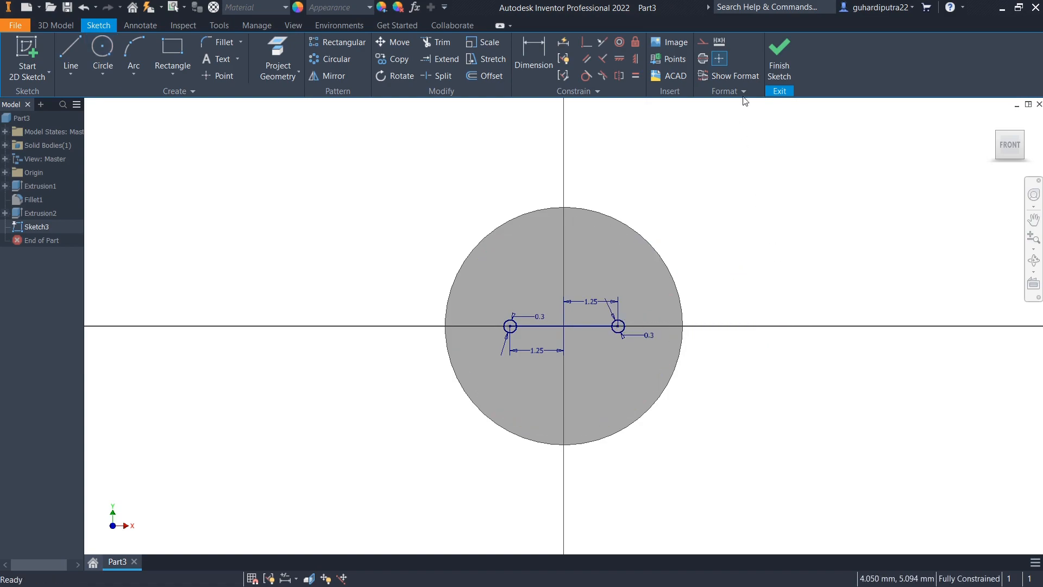
left_click(776, 64)
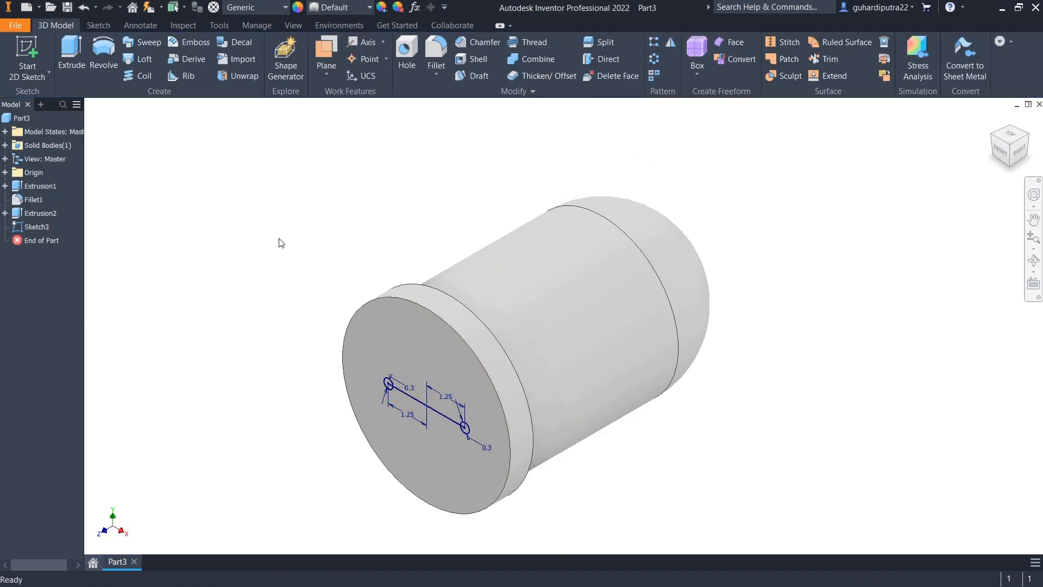
Extrude the two 0.3 mm circles 5 mm outward from the flange face to form the pins.
left_click(71, 47)
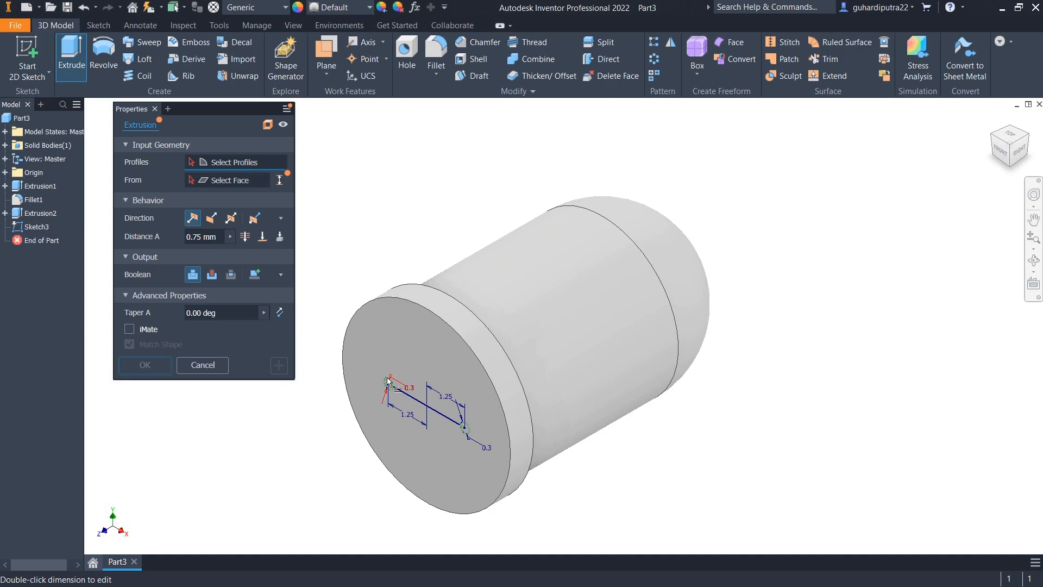
scroll(382, 386, "down", 5)
left_click(404, 379)
scroll(448, 392, "up", 2)
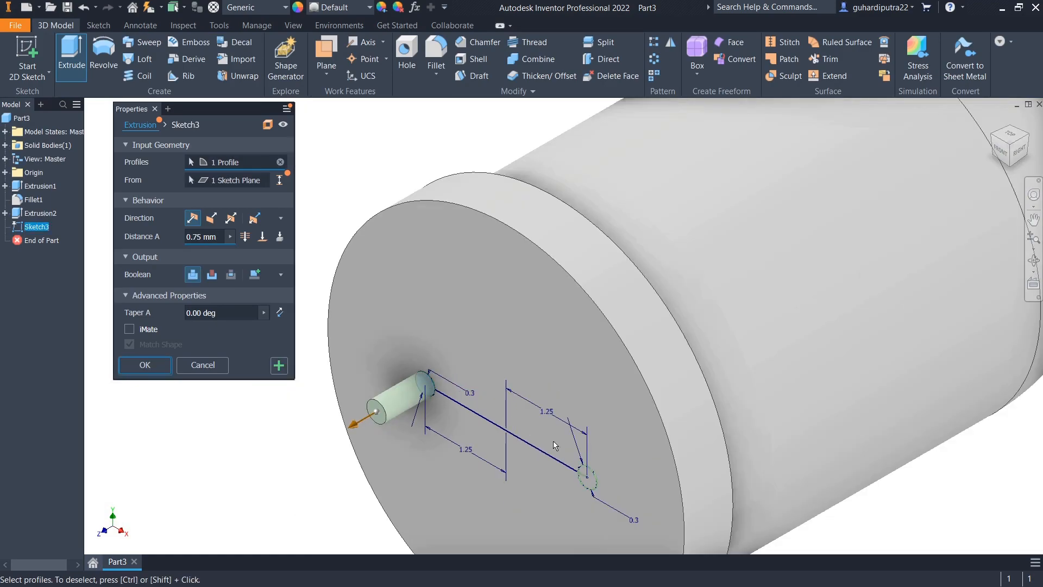
scroll(590, 466, "down", 4)
left_click(587, 479)
left_click_drag(214, 239, 173, 236)
type("5")
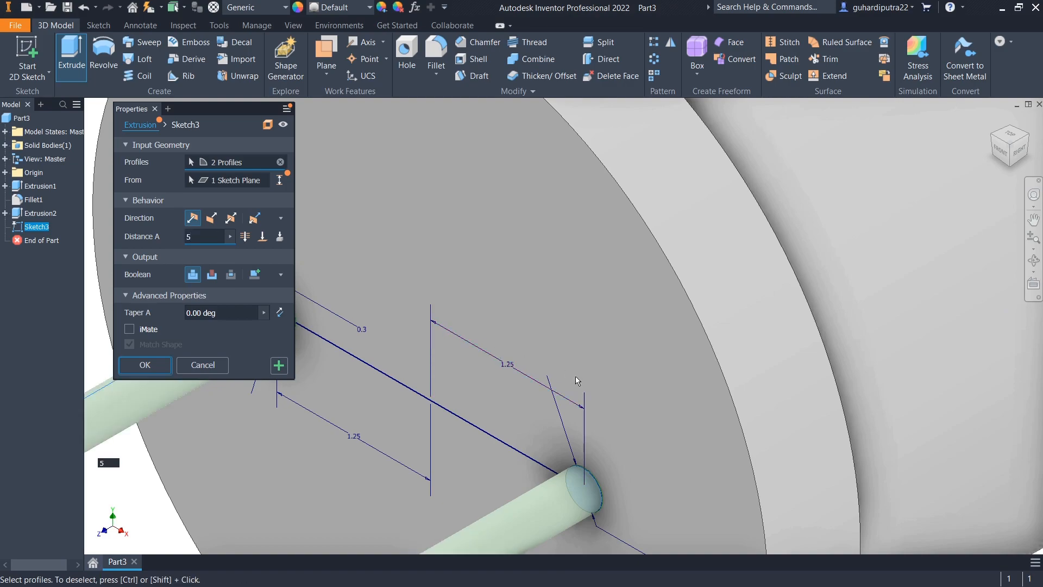
scroll(577, 380, "up", 4)
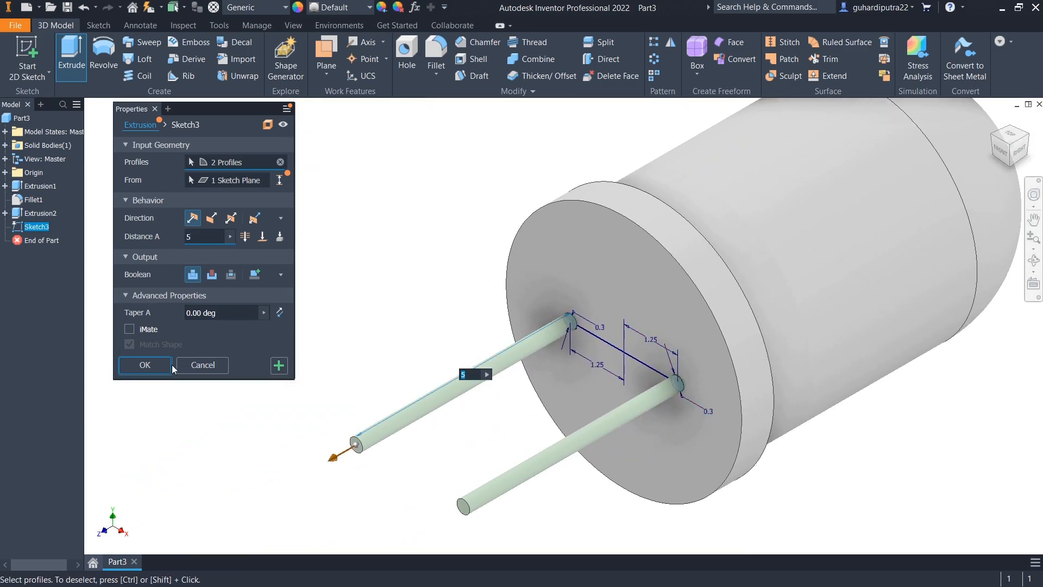
left_click(159, 364)
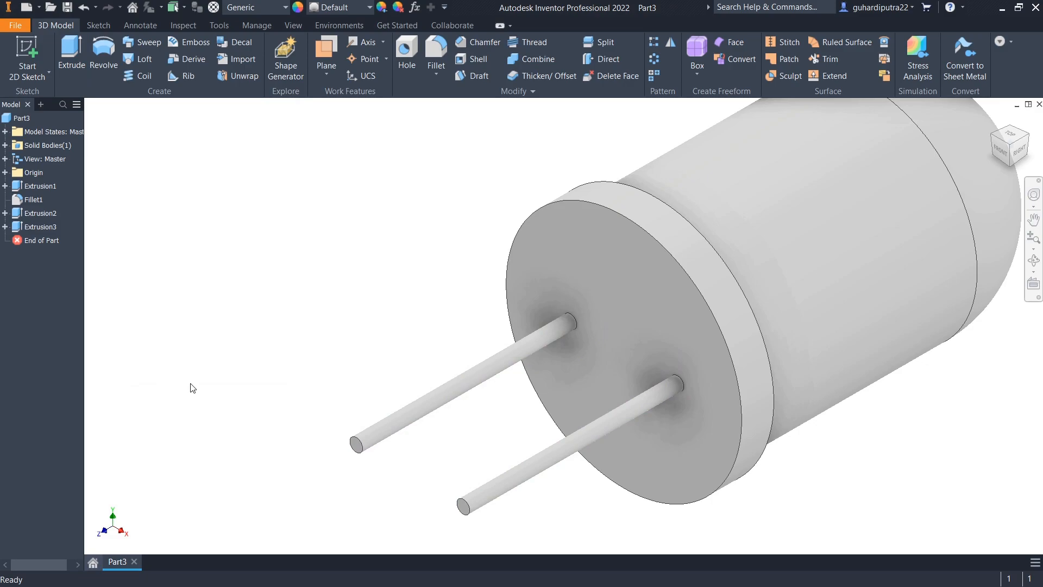
scroll(396, 426, "up", 2)
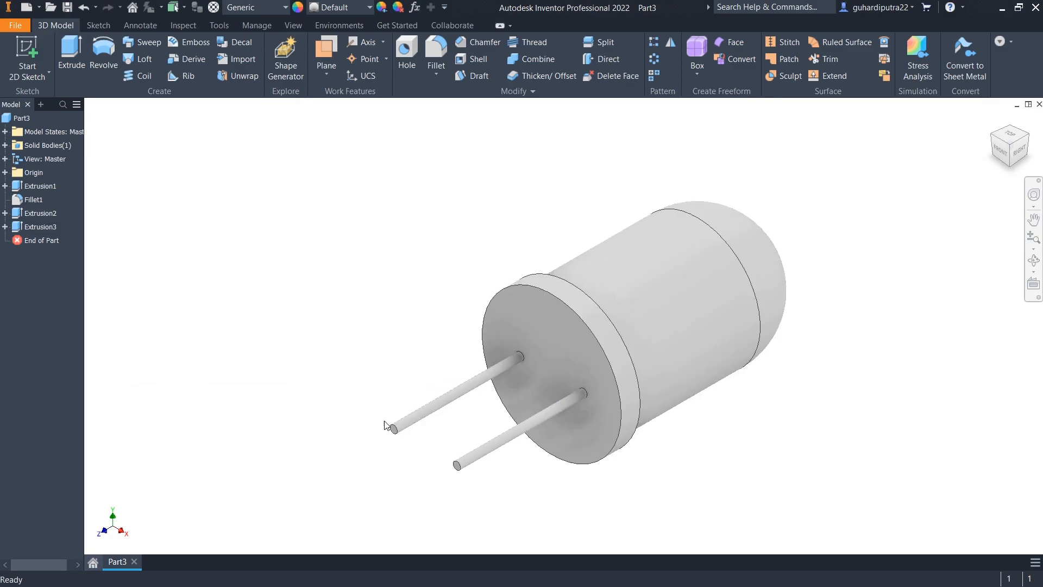
Start a sketch on a pin's end face and draw a two-point centre rectangle about 3.2 by 0.7 mm, centred between the pins.
scroll(396, 426, "down", 5)
left_click(429, 446)
left_click(509, 439)
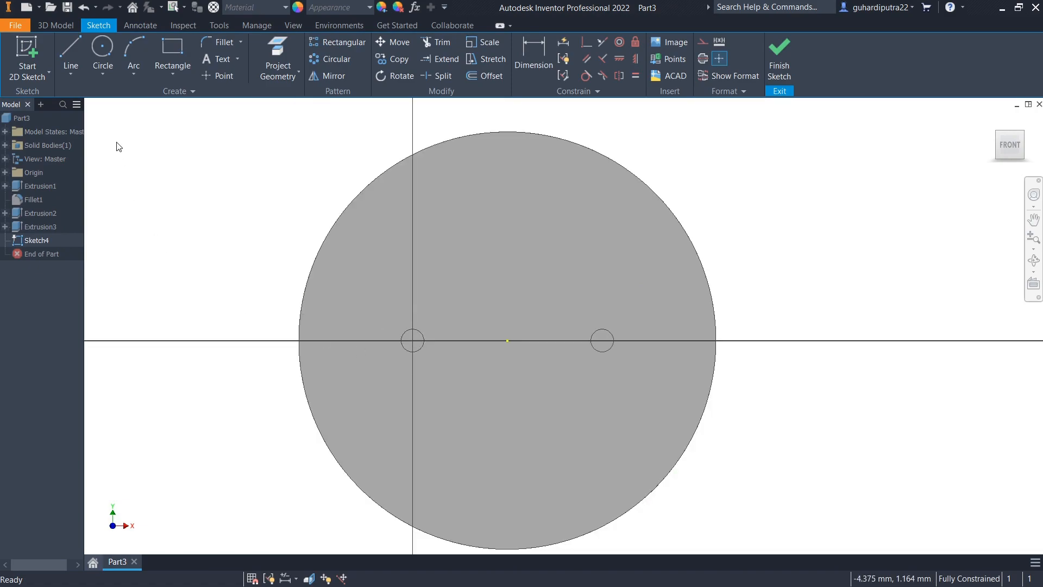
left_click(171, 75)
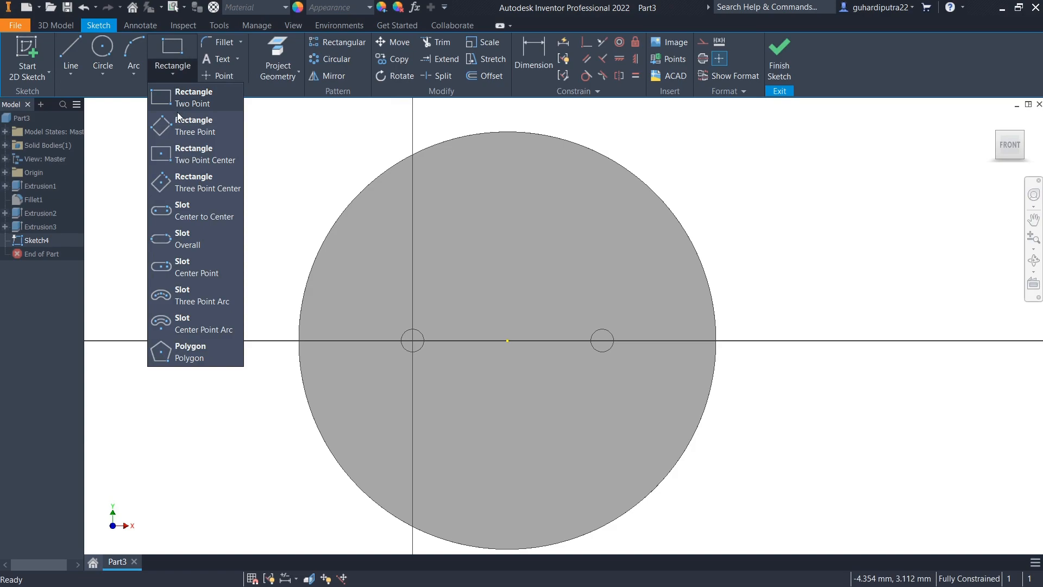
left_click(179, 156)
left_click(507, 340)
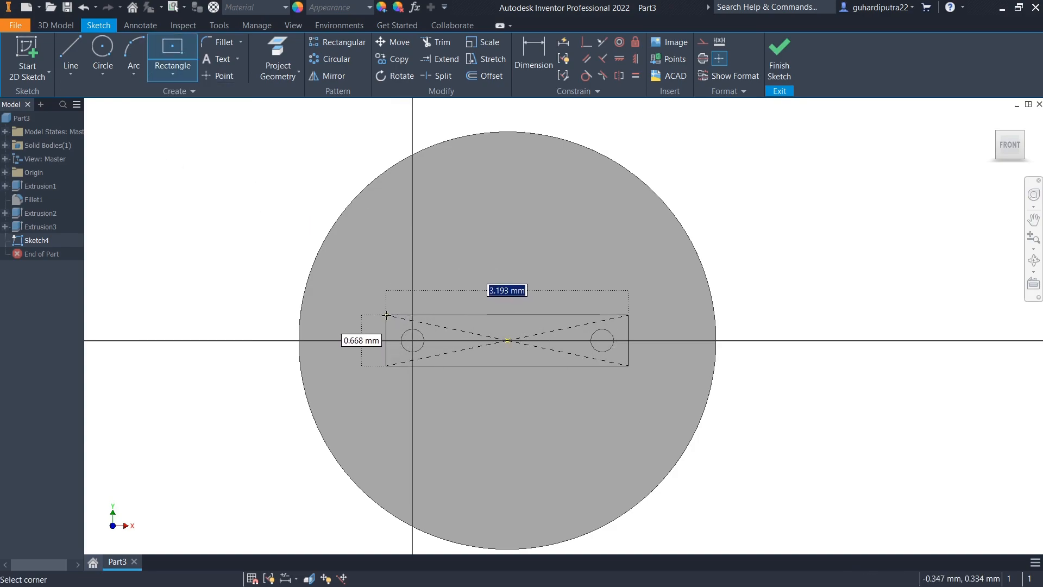
left_click(386, 315)
right_click(528, 272)
key("Escape")
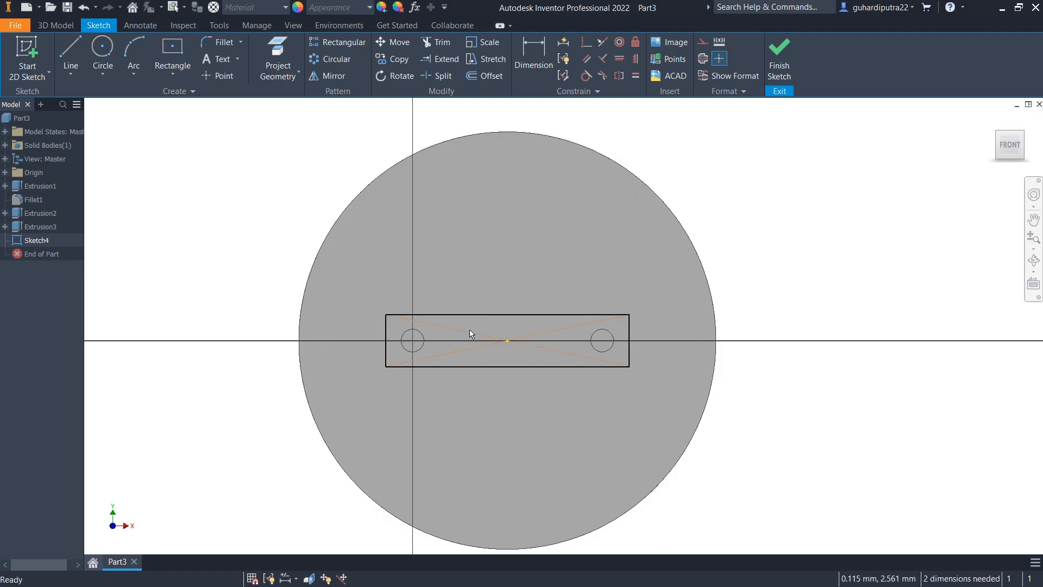
Dimension the horizontal distance from the negative-X pin's centre to the rectangle's nearest short side as 0.5 mm.
left_click(528, 62)
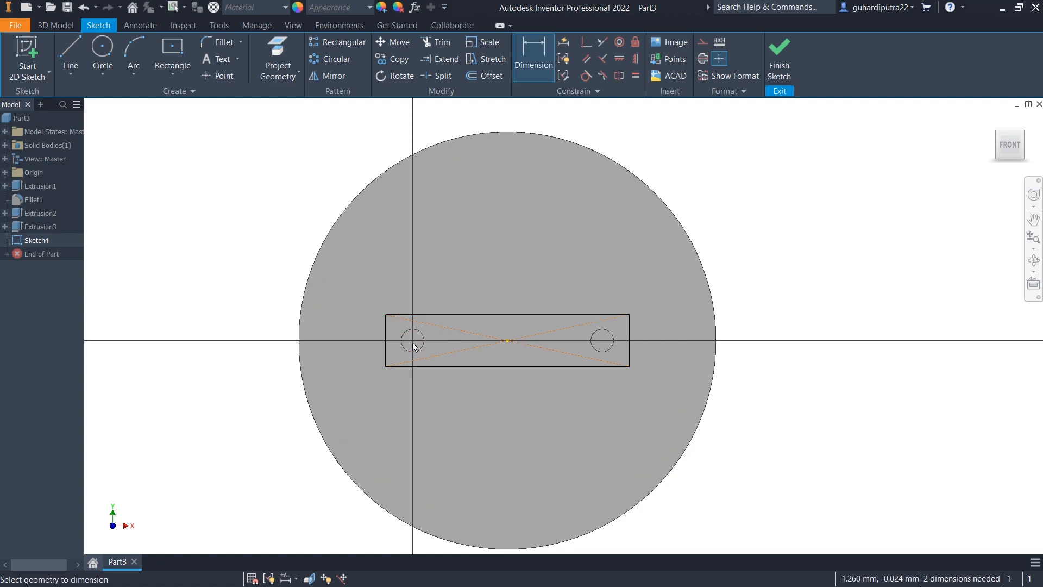
left_click(388, 331)
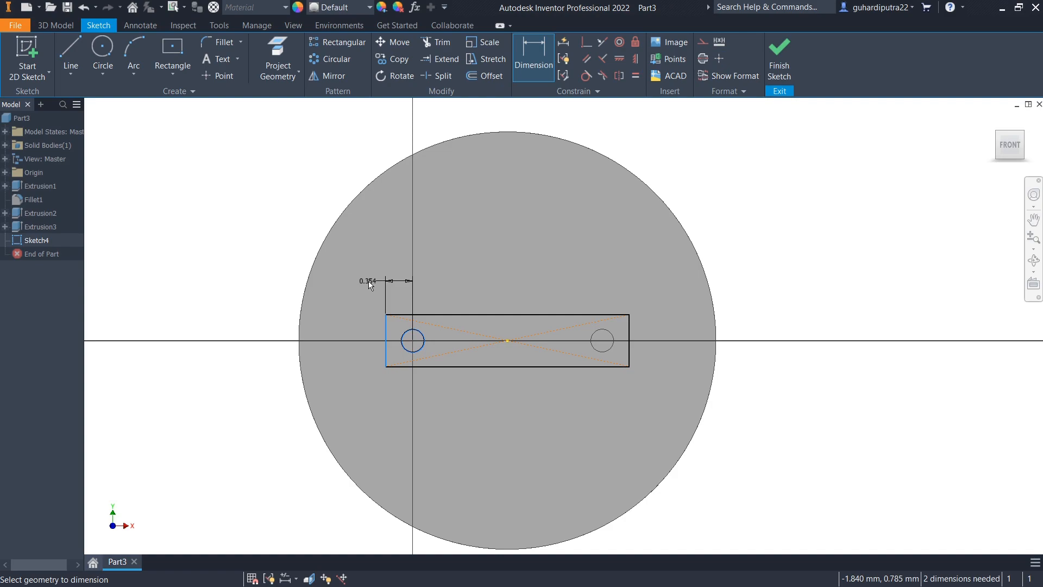
left_click(368, 282)
type("0.5")
key("Return")
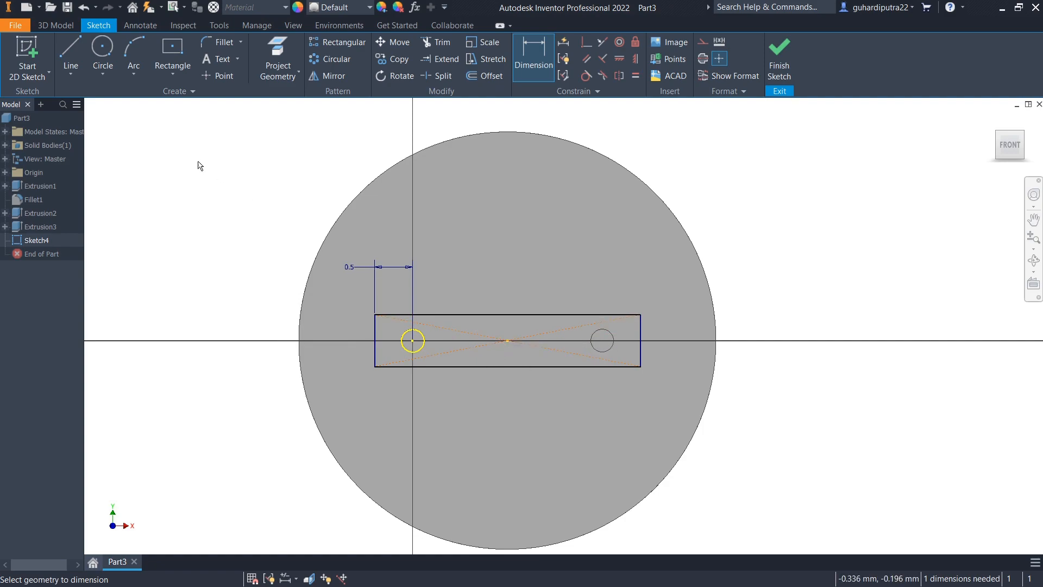
left_click(89, 9)
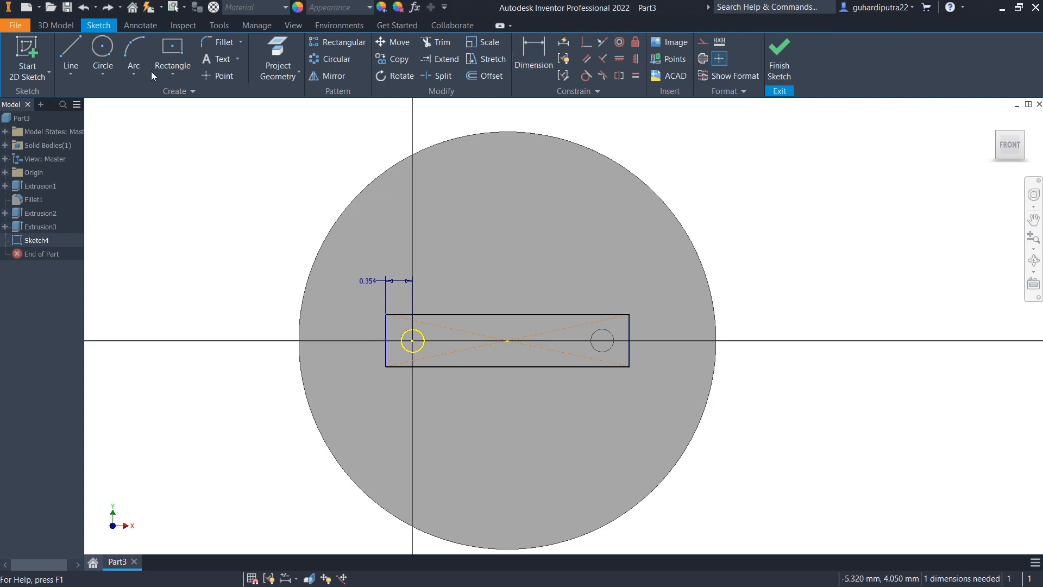
left_click(106, 8)
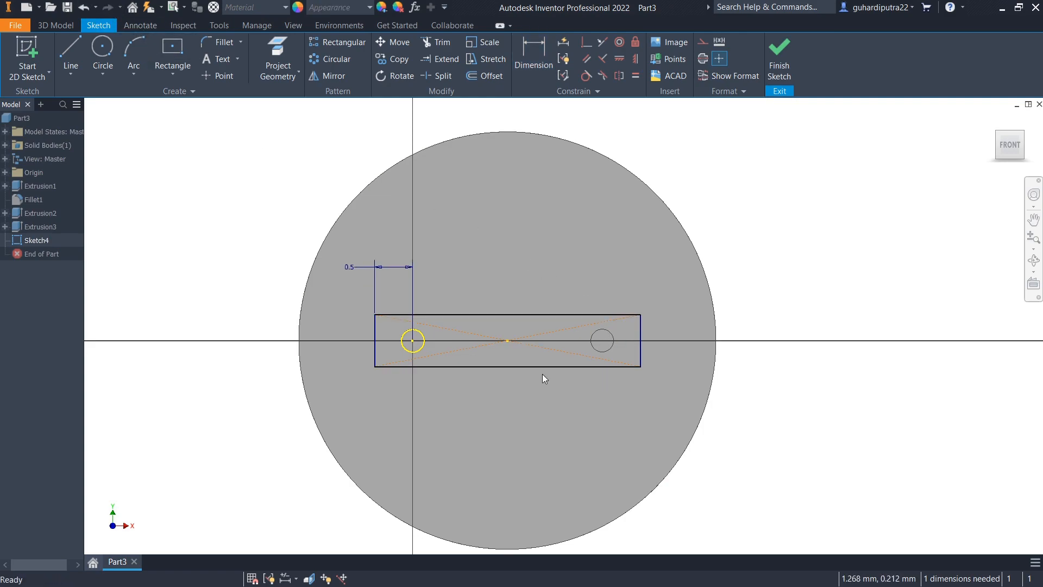
Dimension the vertical distance from the negative-X pin's centre to the rectangle's upper edge as 0.3 mm and finish the sketch.
left_click(528, 61)
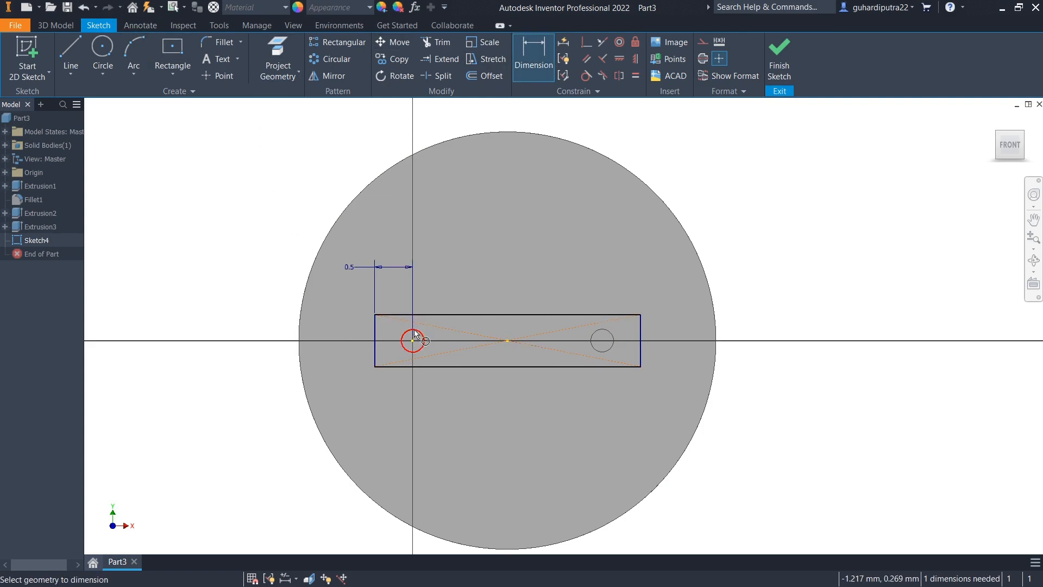
left_click(411, 338)
left_click(400, 314)
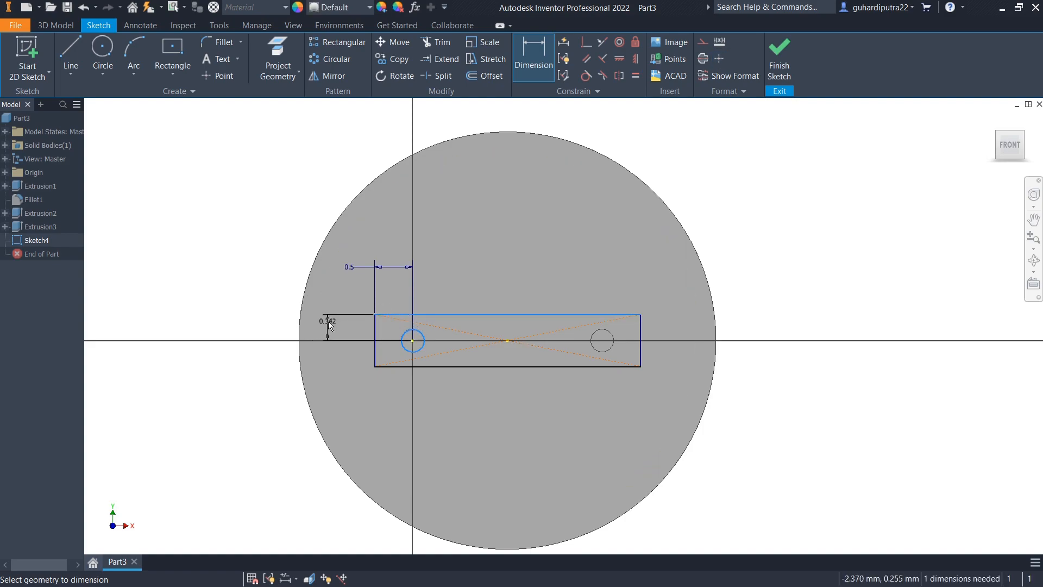
left_click(331, 323)
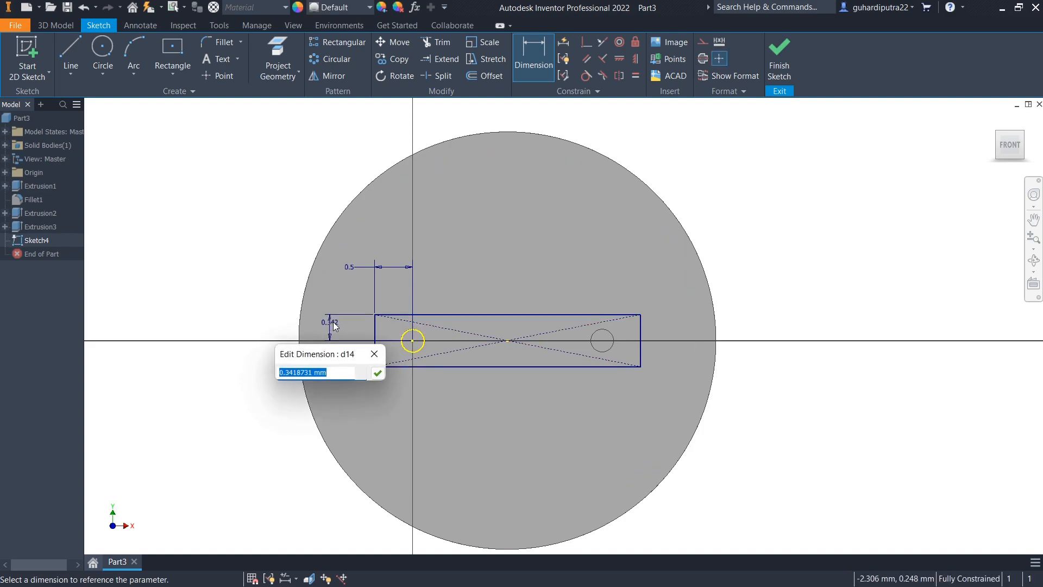
type("0.3")
key("Return")
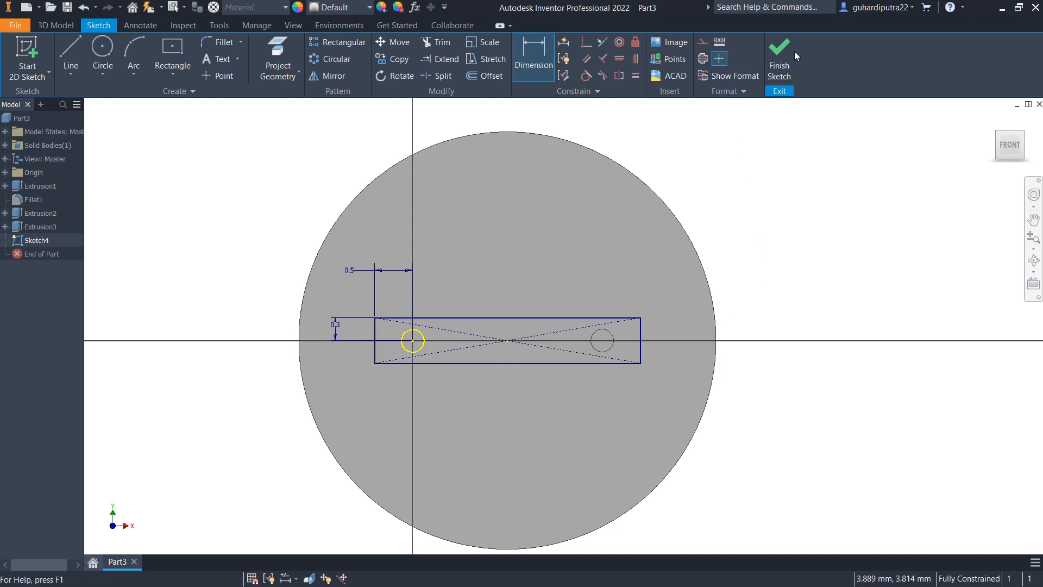
left_click(779, 61)
scroll(361, 221, "down", 3)
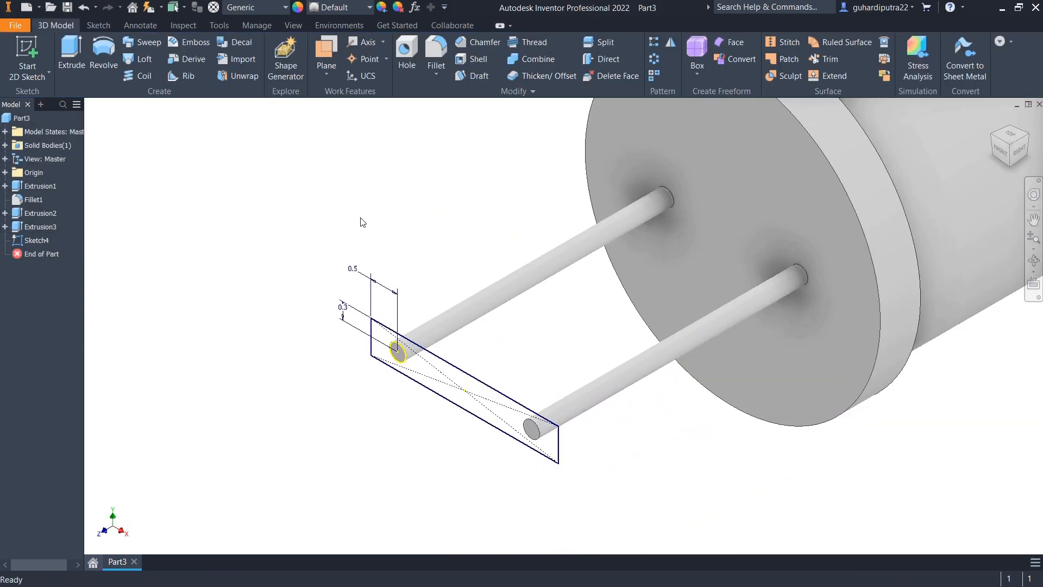
Return to the rectangle sketch, project the positive-X pin's end circle into it and finish the sketch.
left_click(84, 7)
left_click(277, 60)
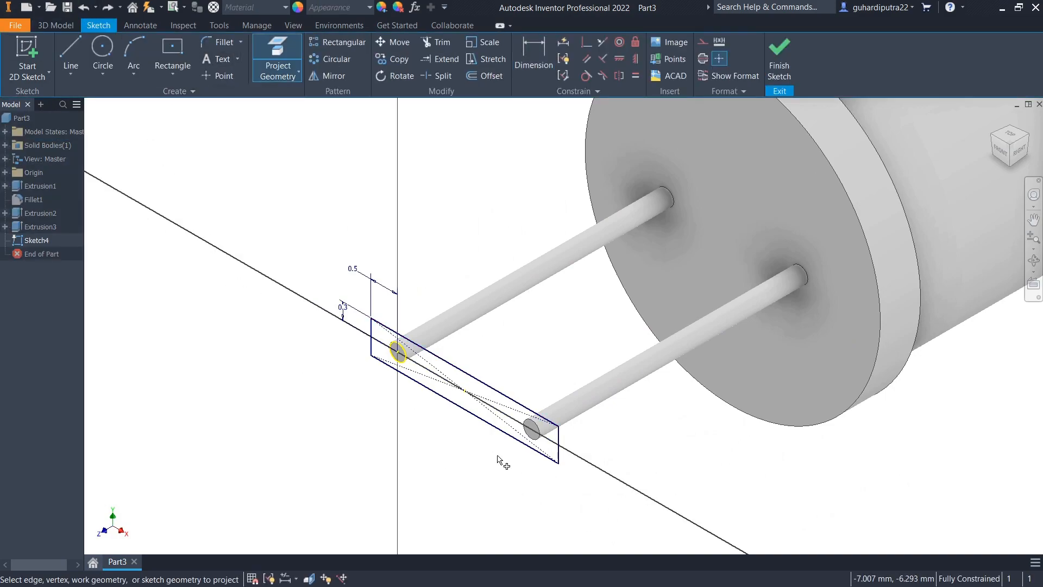
left_click(532, 431)
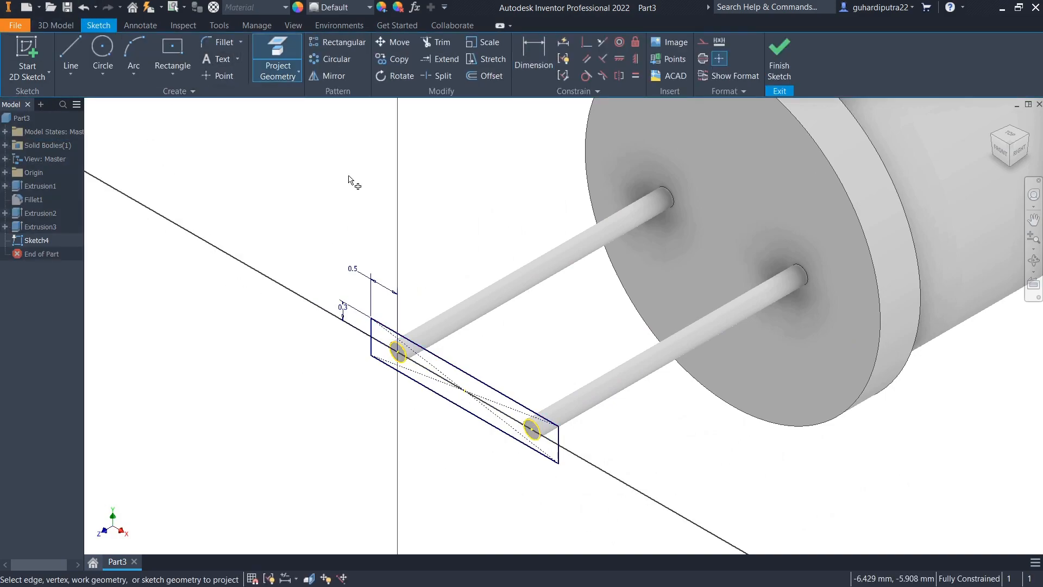
left_click(786, 69)
Extrude the rectangle around the pins asymmetrically, 2 mm outward and 1 mm back towards the body.
left_click(73, 54)
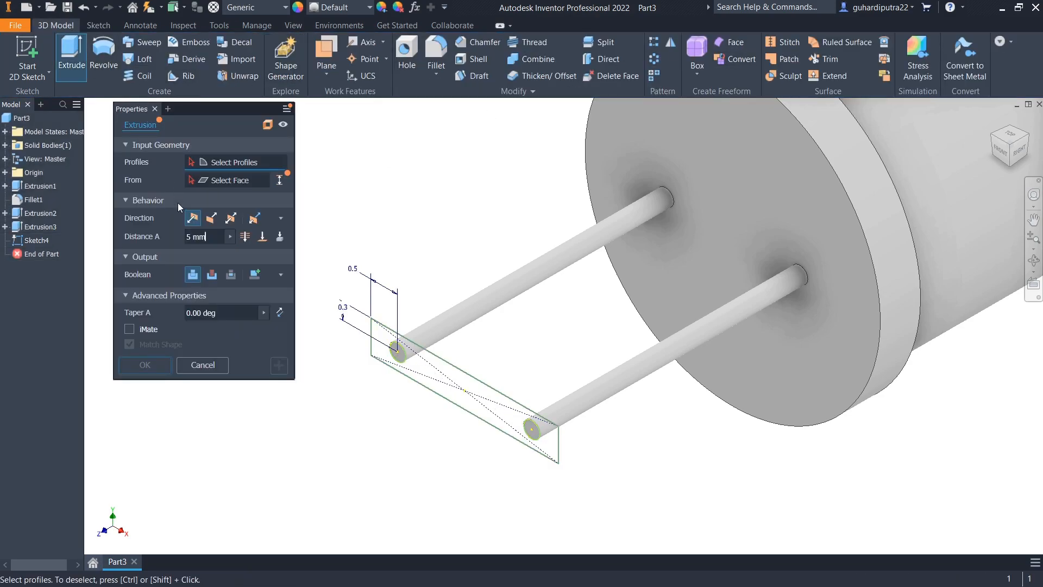
left_click(255, 220)
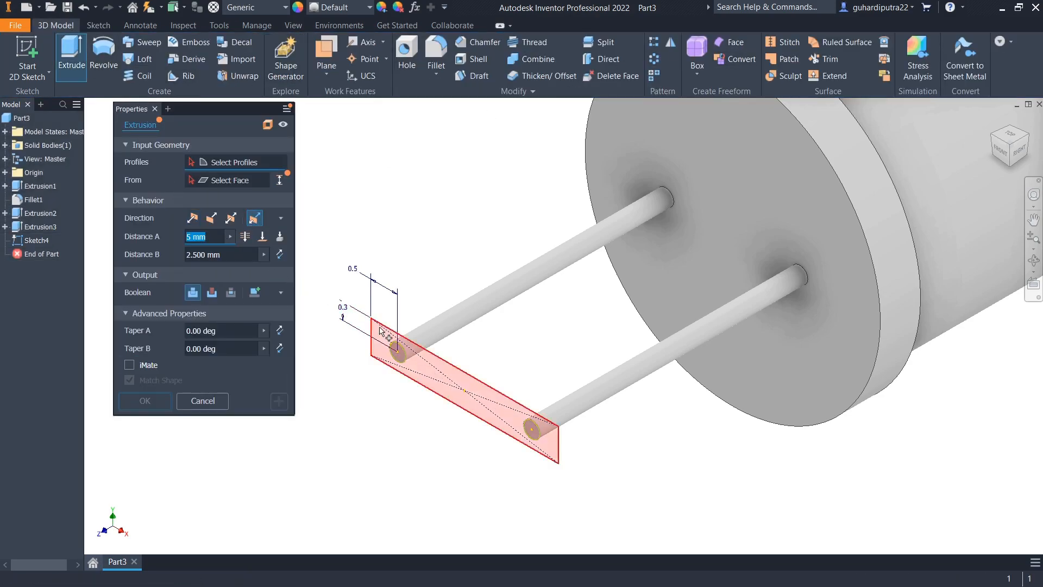
left_click(435, 370)
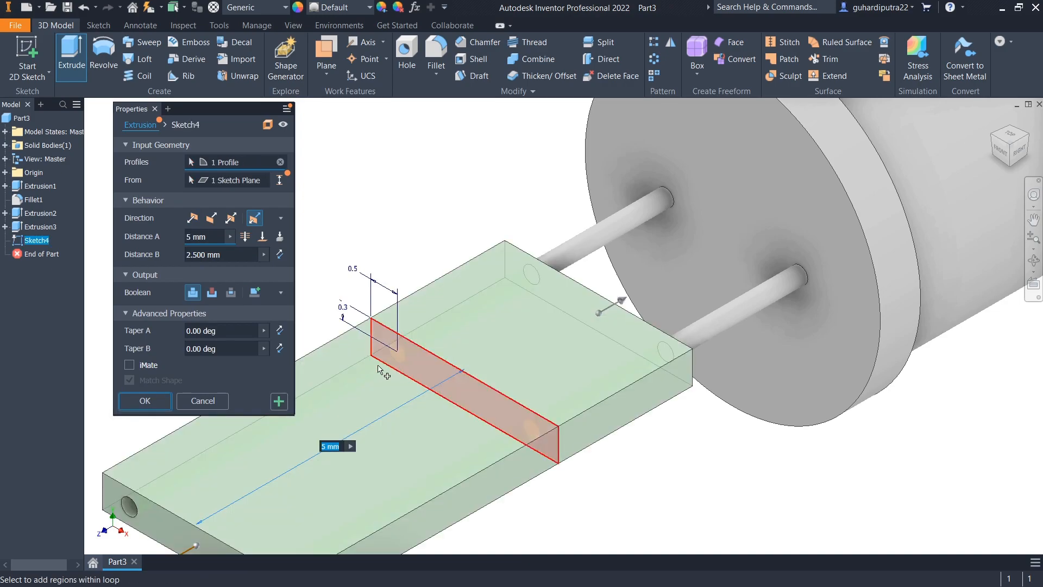
left_click(198, 238)
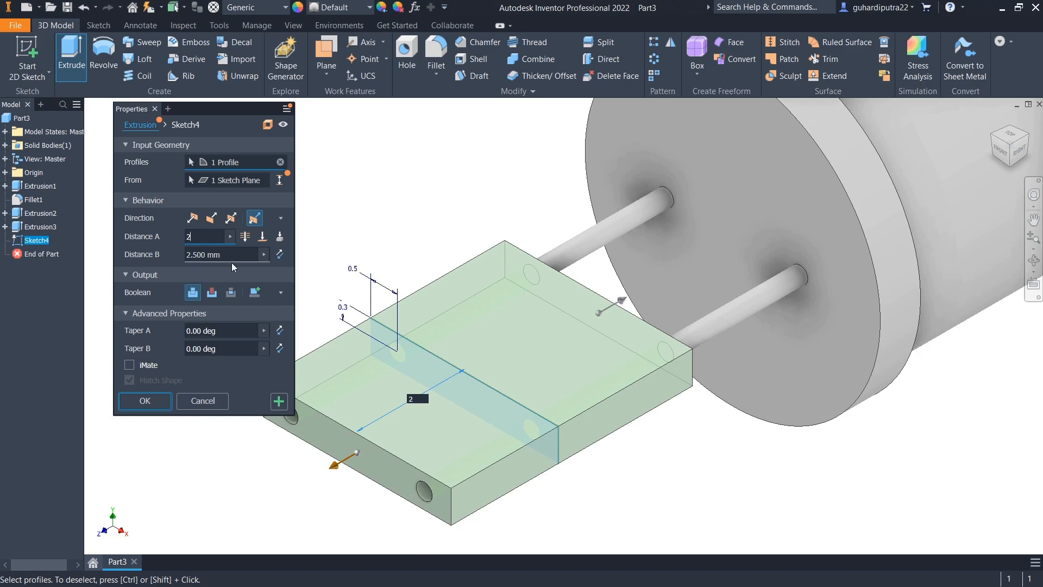
key("Tab")
type("1")
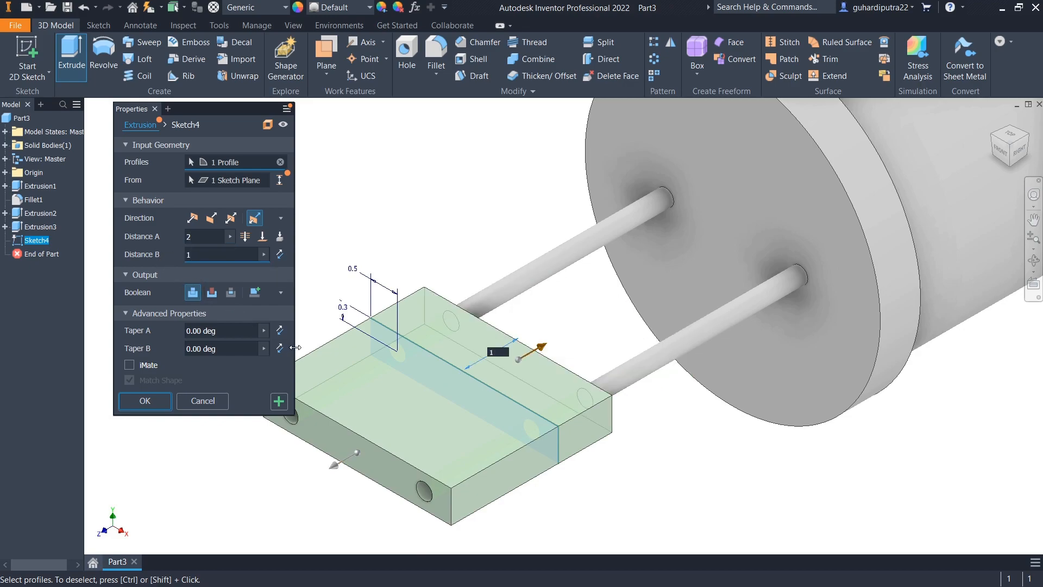
left_click(145, 400)
scroll(380, 413, "down", 3)
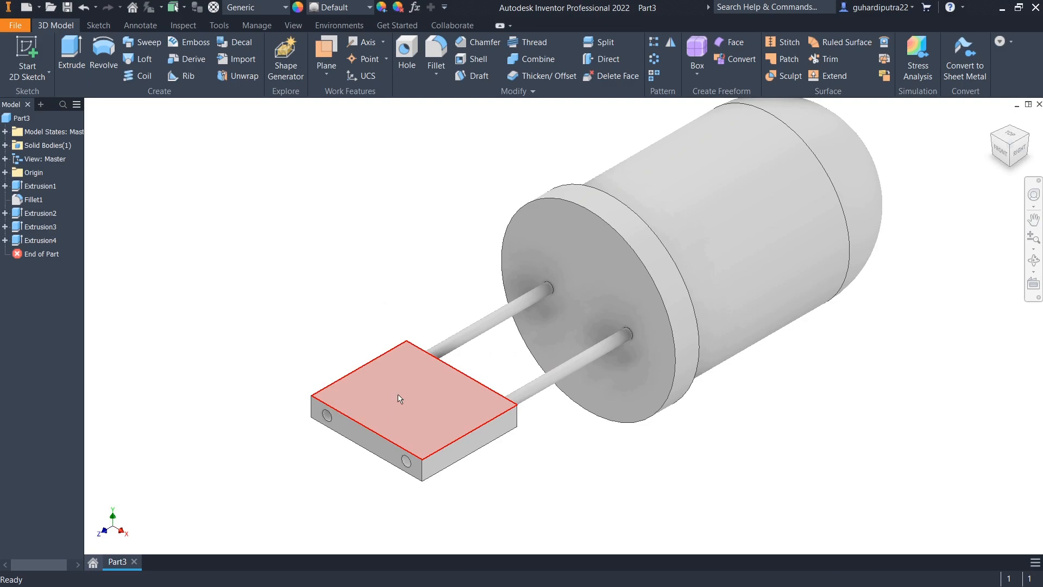
Fillet the block's four edges that run parallel to the pins with a 0.15 mm radius.
left_click(440, 50)
type("0.15")
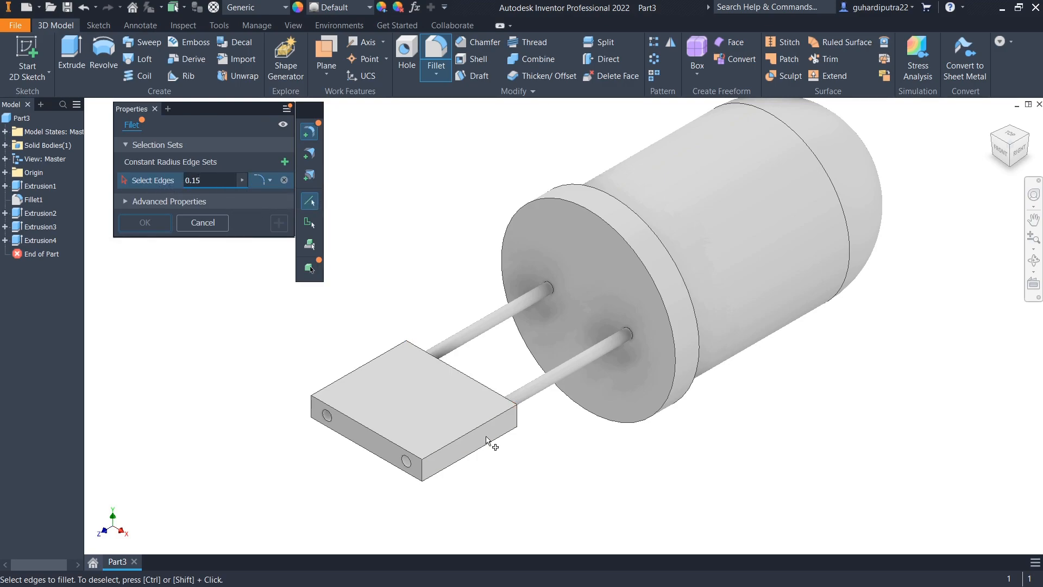
left_click(479, 429)
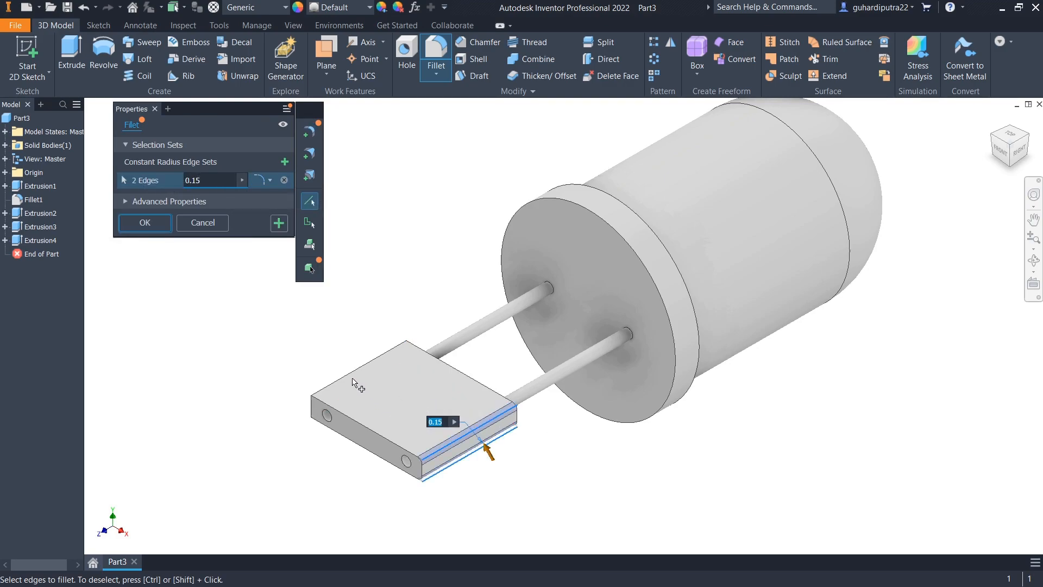
left_click(994, 140)
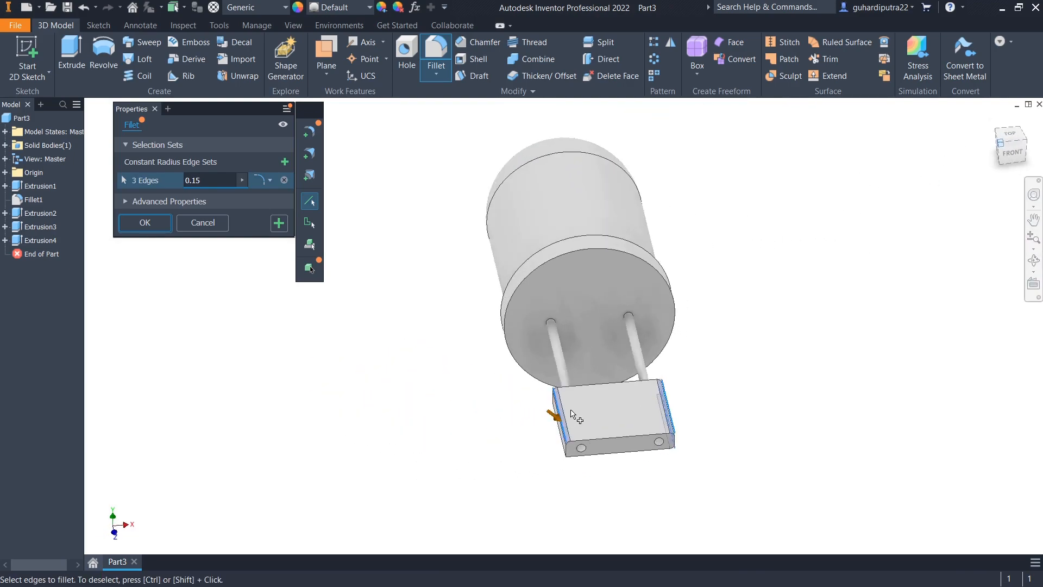
left_click(641, 397)
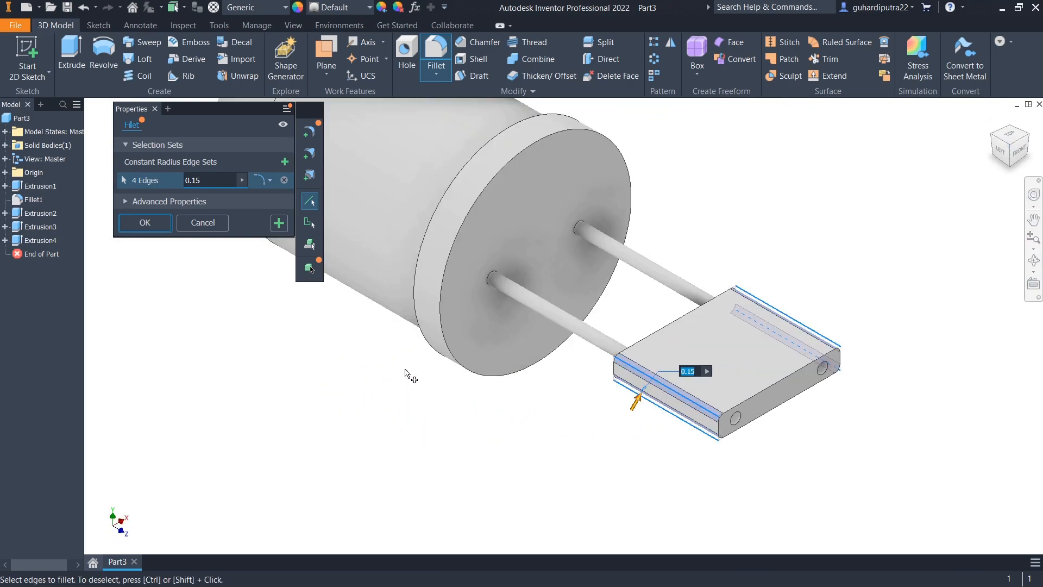
left_click(156, 229)
scroll(492, 399, "down", 5)
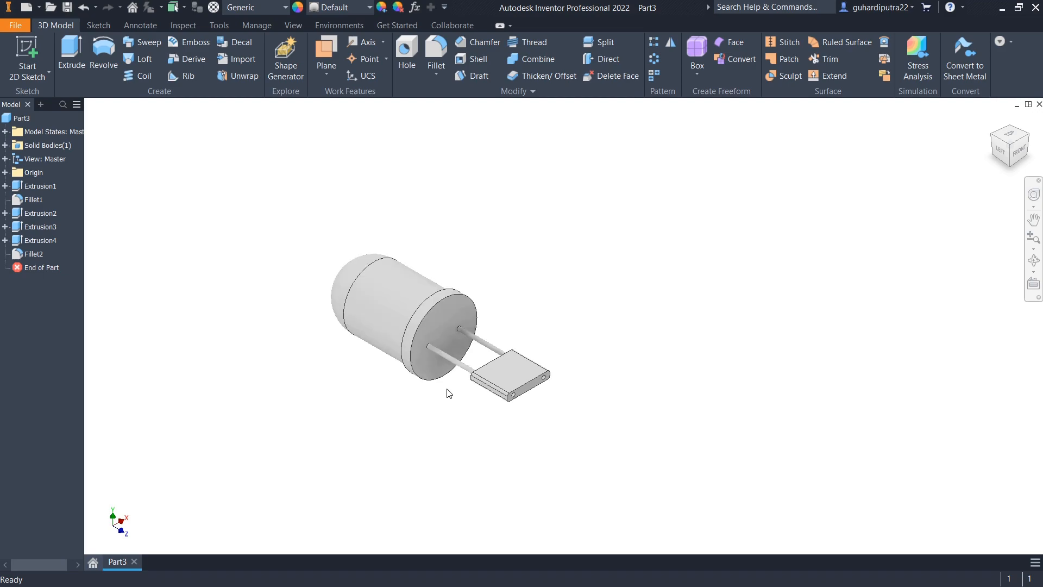
Sketch a 0.5 mm diameter circle on the block's outer end face, centred midway between the two pins, and finish the sketch.
scroll(526, 398, "up", 3)
left_click(525, 394)
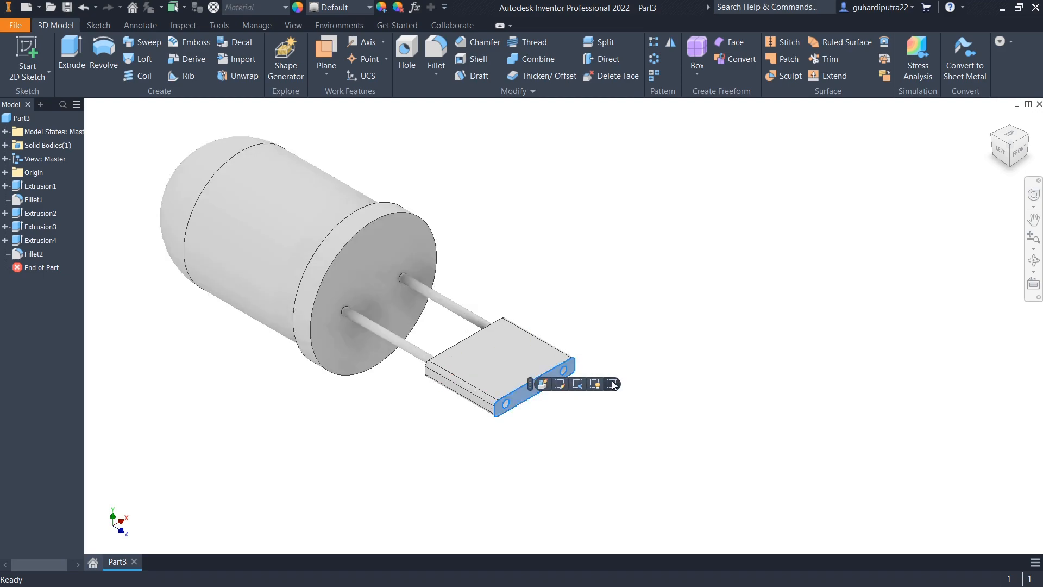
left_click(593, 385)
left_click(103, 52)
left_click(553, 327)
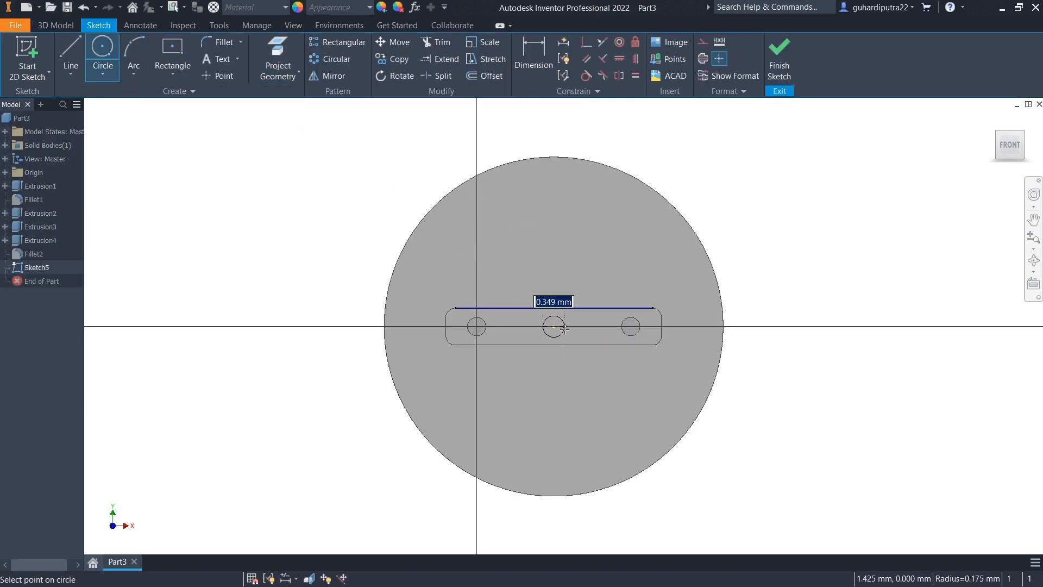
type("0.5")
key("Return")
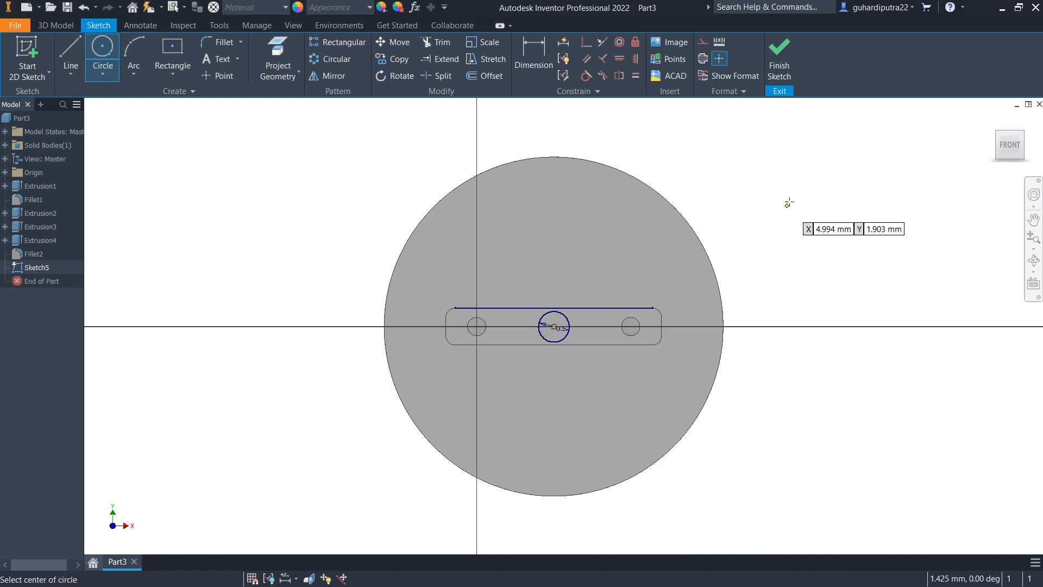
left_click(779, 54)
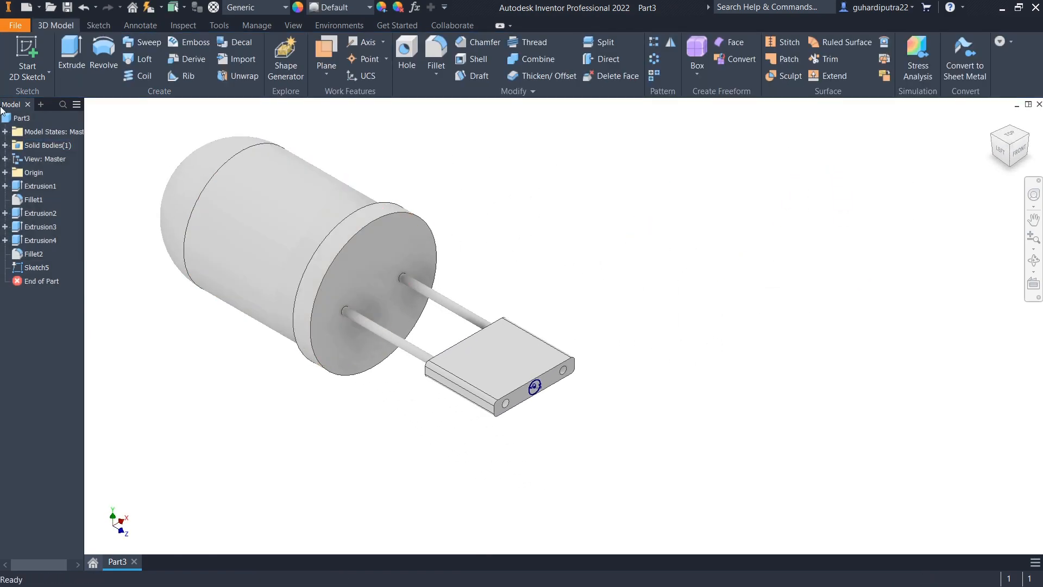
Start a 3D sketch and draw a 10 mm line from the circle's centre straight outward along the Z axis.
left_click(49, 72)
left_click(33, 124)
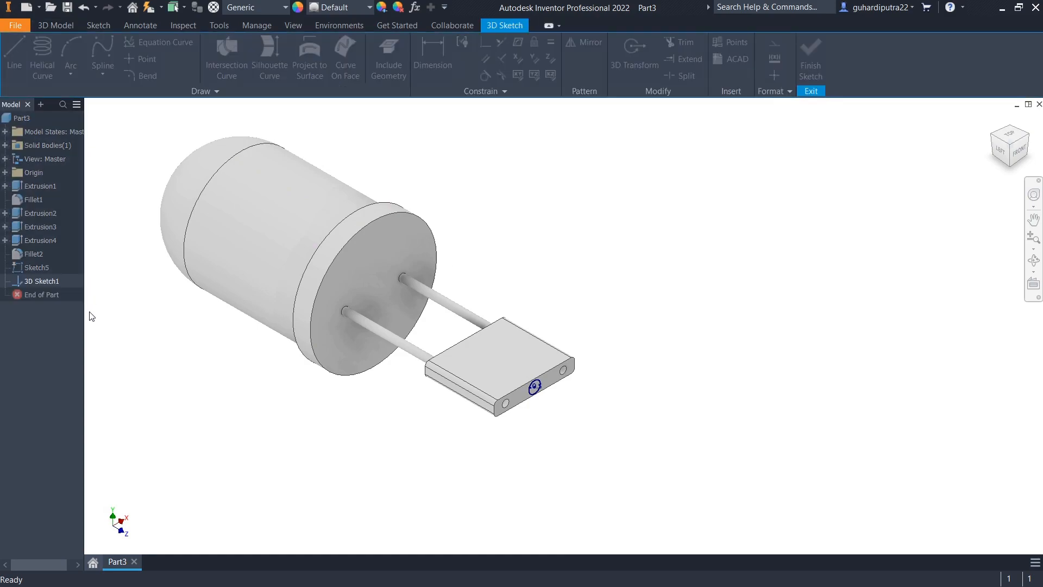
scroll(522, 387, "down", 5)
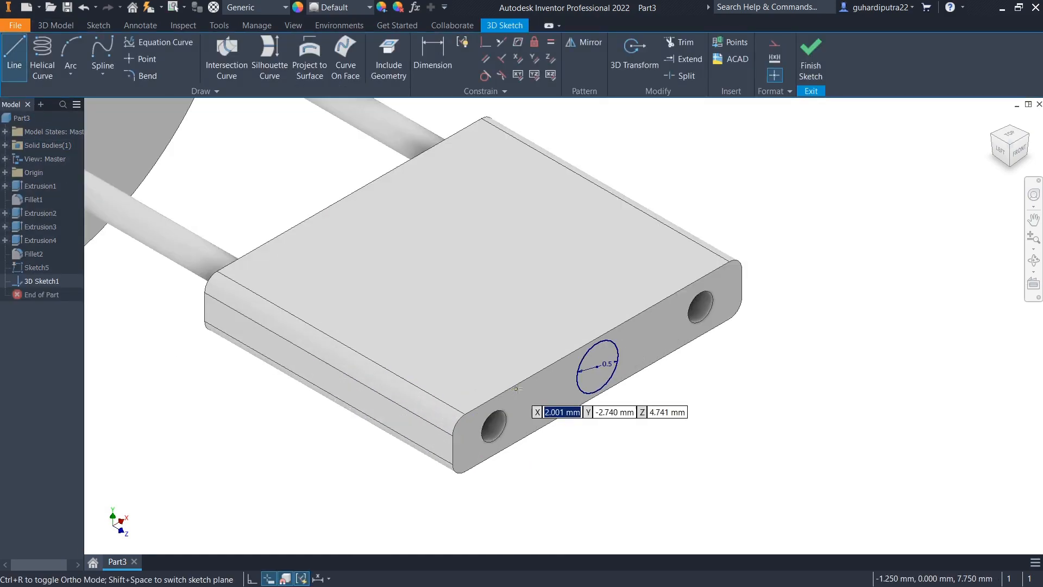
left_click(607, 376)
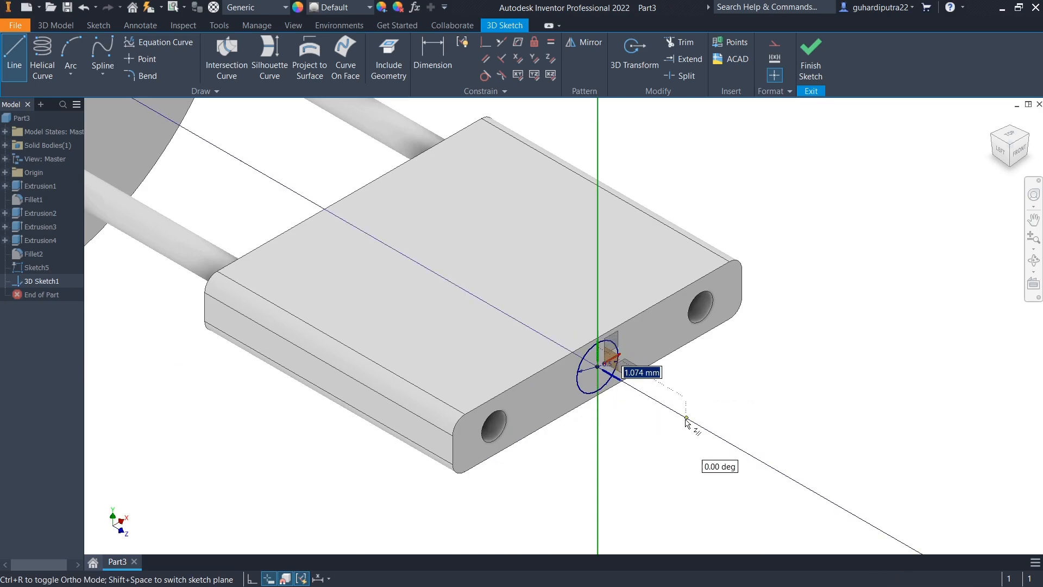
type("10")
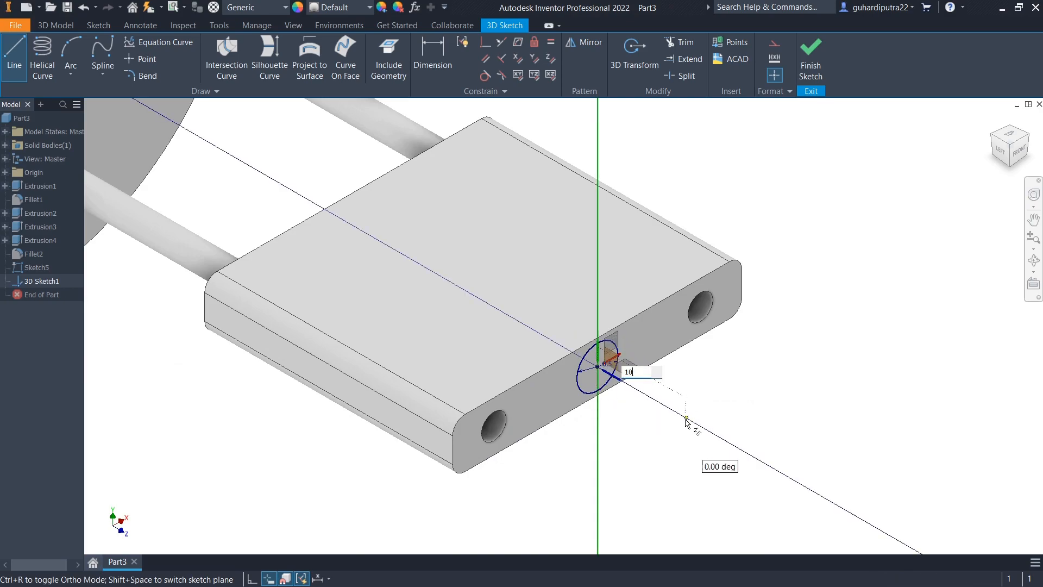
key("Return")
Continue the 3D path with a 15 mm line upward along the Y axis and end the line chain.
scroll(689, 416, "up", 5)
middle_click_drag(749, 399, 653, 255)
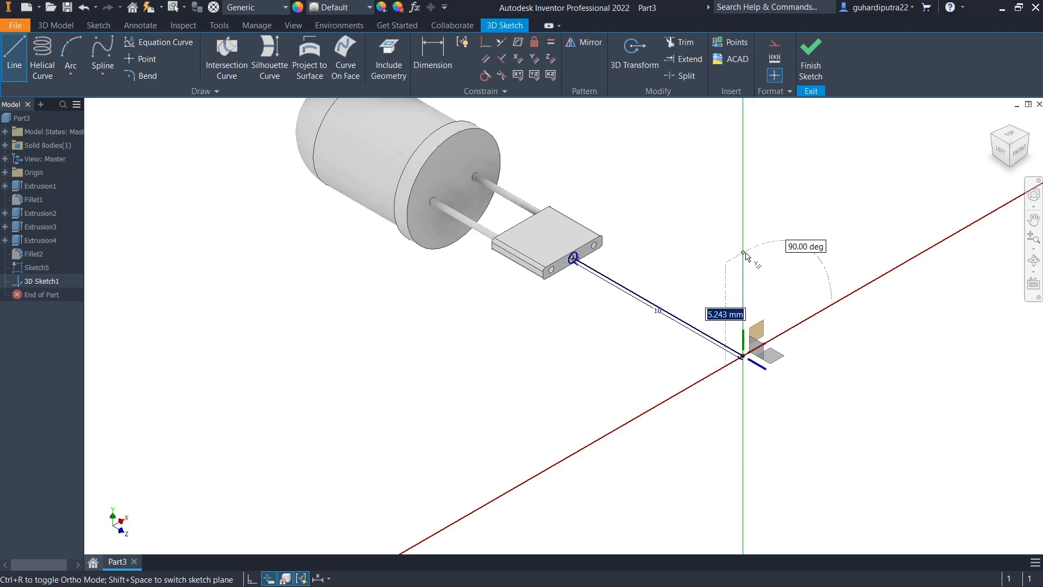
type("15")
key("Return")
right_click(815, 263)
left_click(860, 270)
scroll(860, 269, "down", 3)
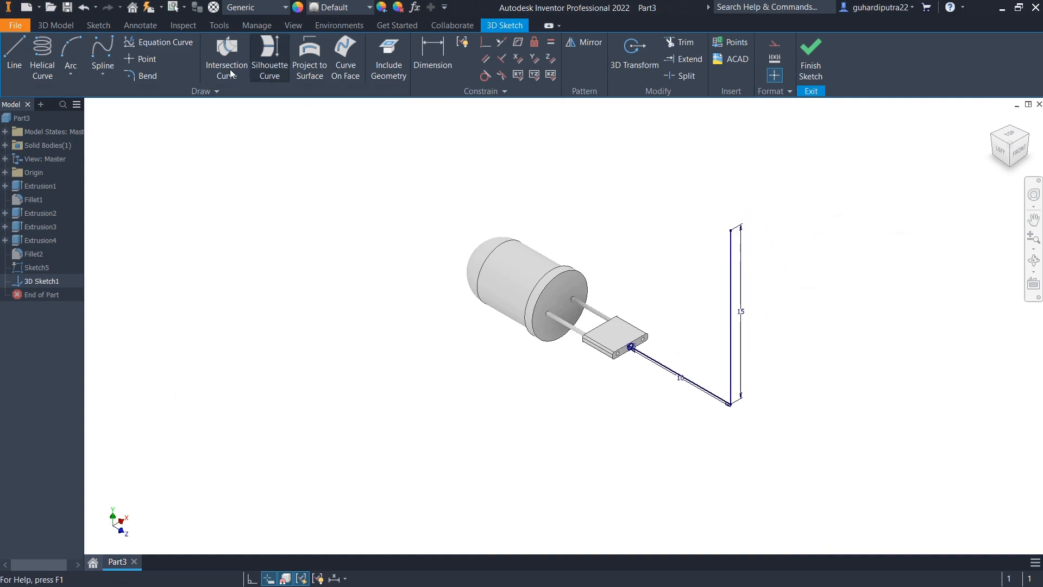
Round the corner between the two path lines with a 5 mm bend and finish the 3D sketch.
left_click(140, 76)
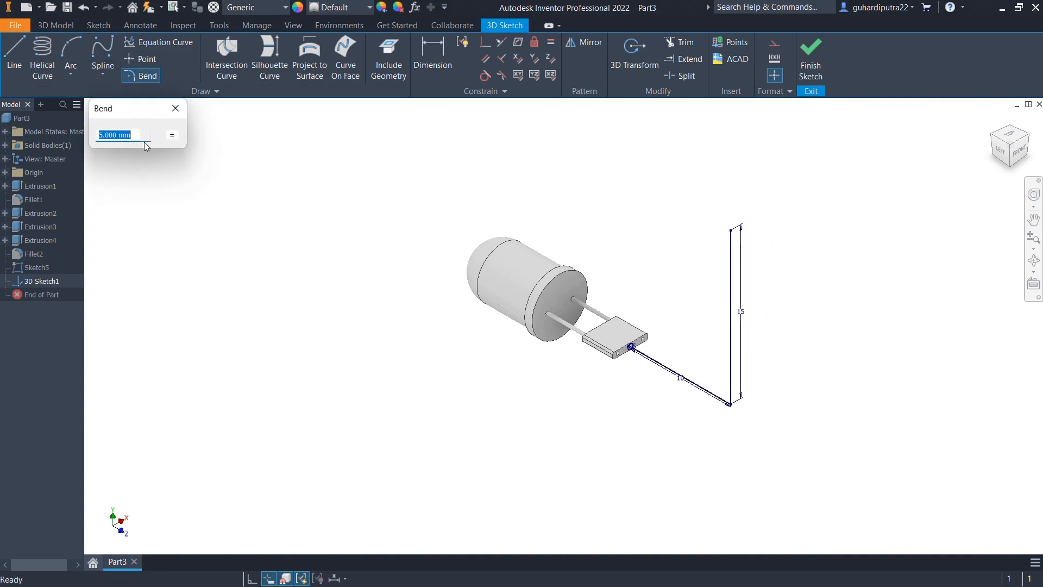
left_click(741, 387)
left_click(713, 397)
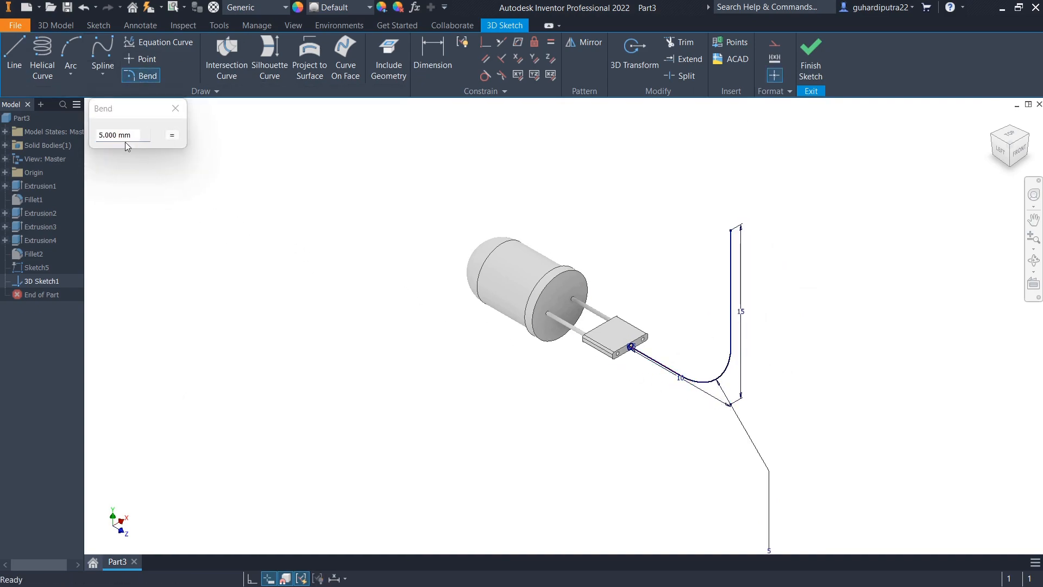
middle_click_drag(572, 404, 541, 381)
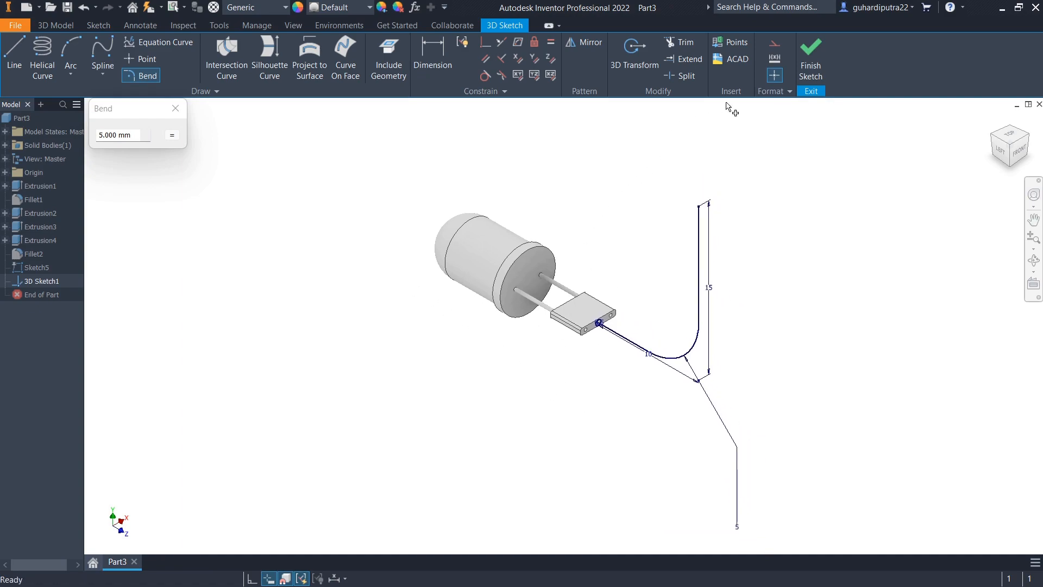
left_click(811, 57)
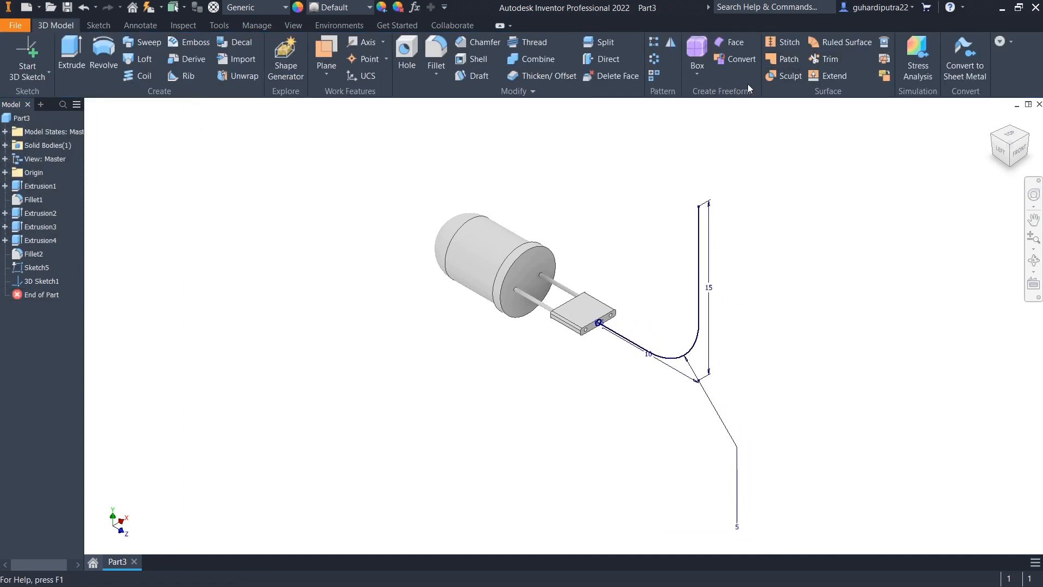
Sweep the 0.5 mm circle along the bent 3D path, joining it to the block.
left_click(142, 42)
scroll(602, 345, "up", 5)
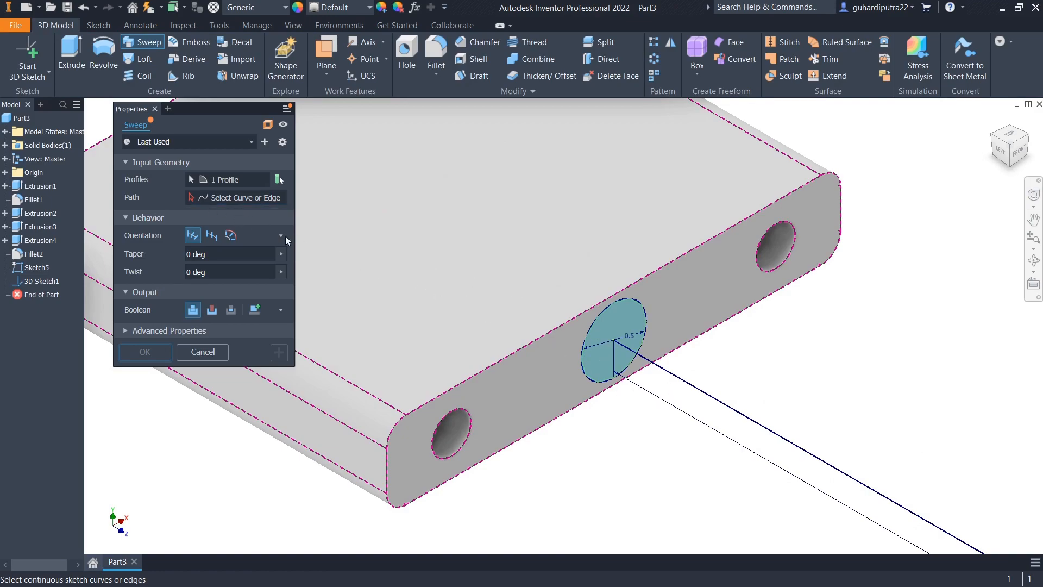
left_click(652, 362)
scroll(722, 418, "down", 4)
scroll(673, 470, "down", 4)
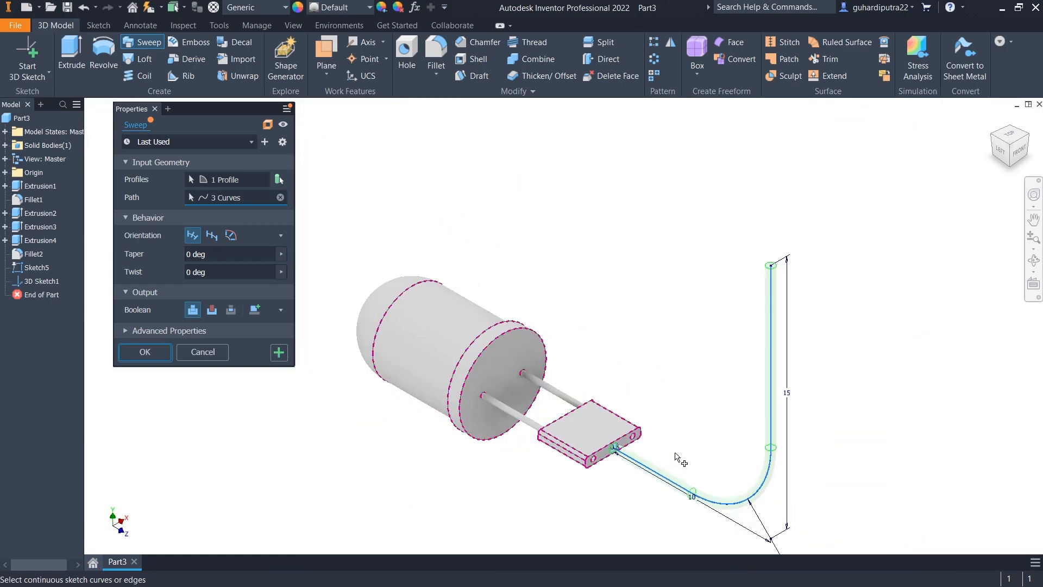
scroll(771, 272, "up", 6)
scroll(771, 272, "down", 5)
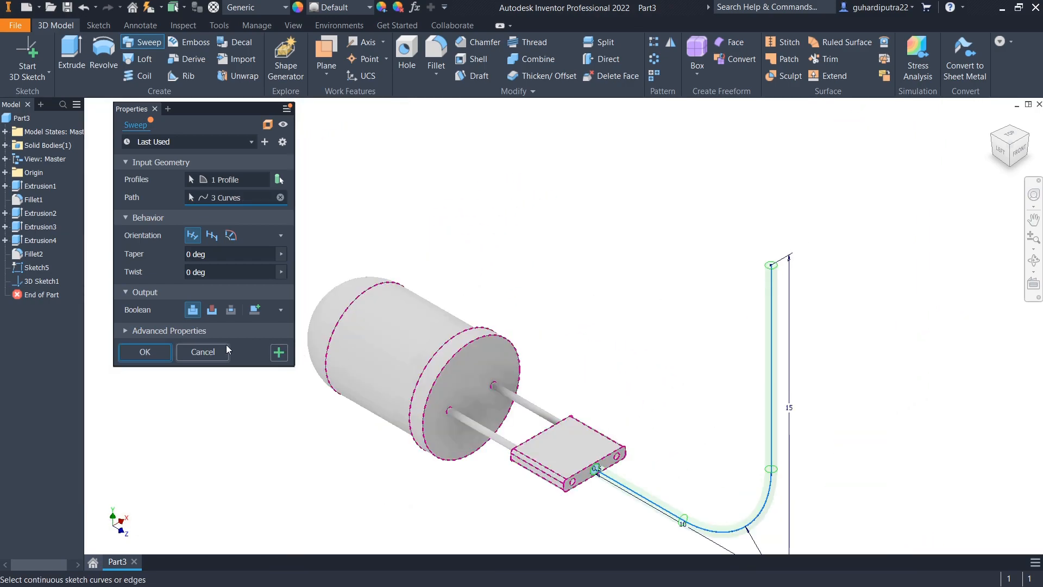
left_click(147, 353)
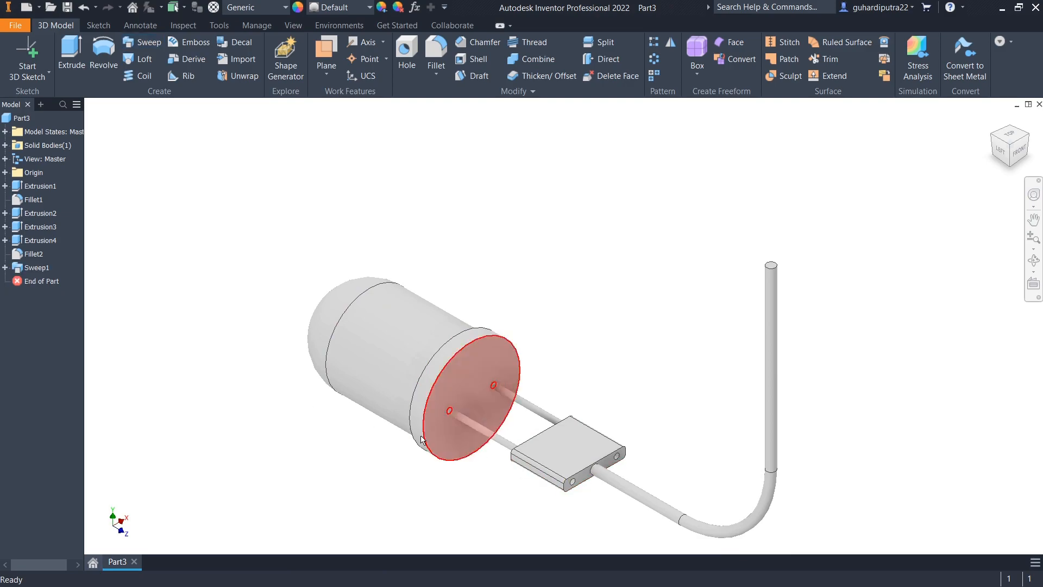
Reopen the sweep's circle sketch and offset the 0.5 mm circle inward by 0.2 mm.
left_click(5, 267)
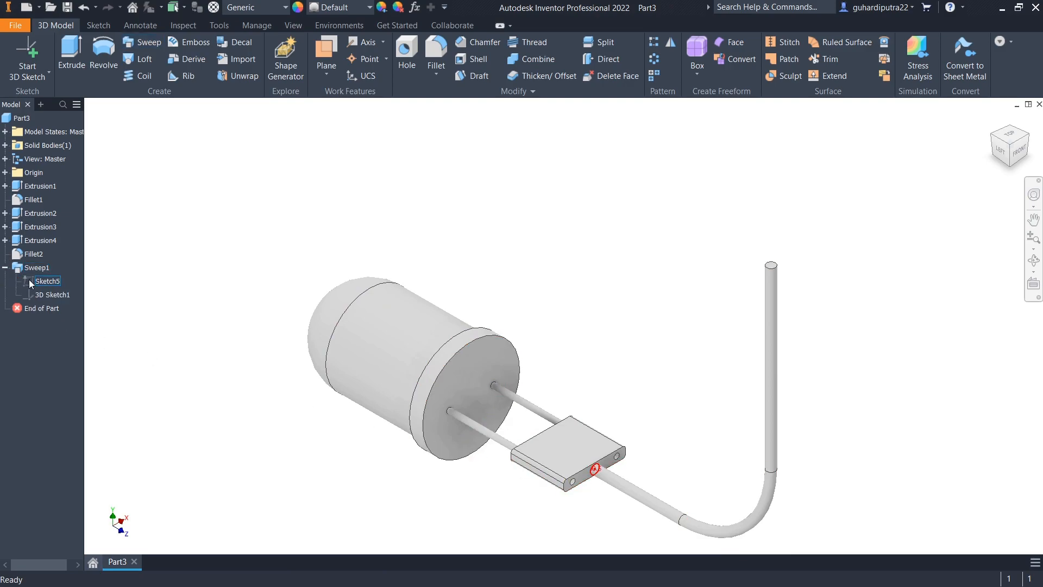
left_click(30, 282)
right_click(29, 281)
left_click(59, 313)
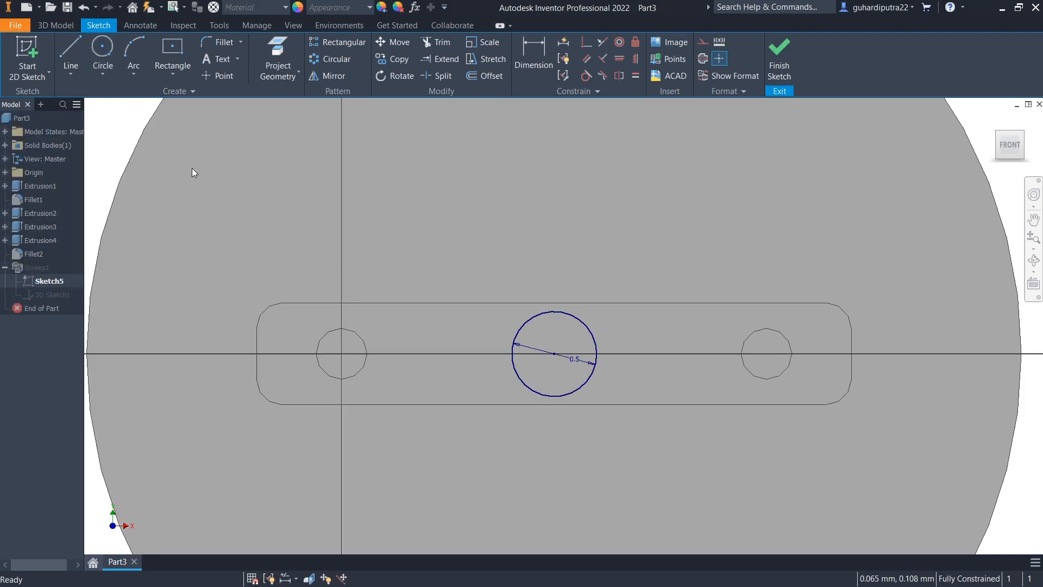
left_click(480, 76)
left_click(546, 313)
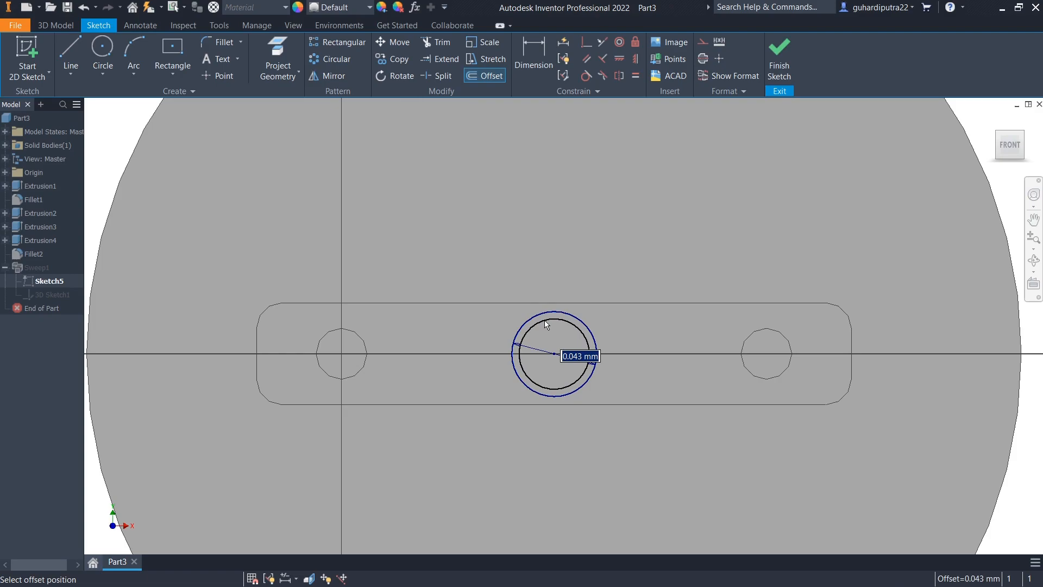
type("0")
key("Return")
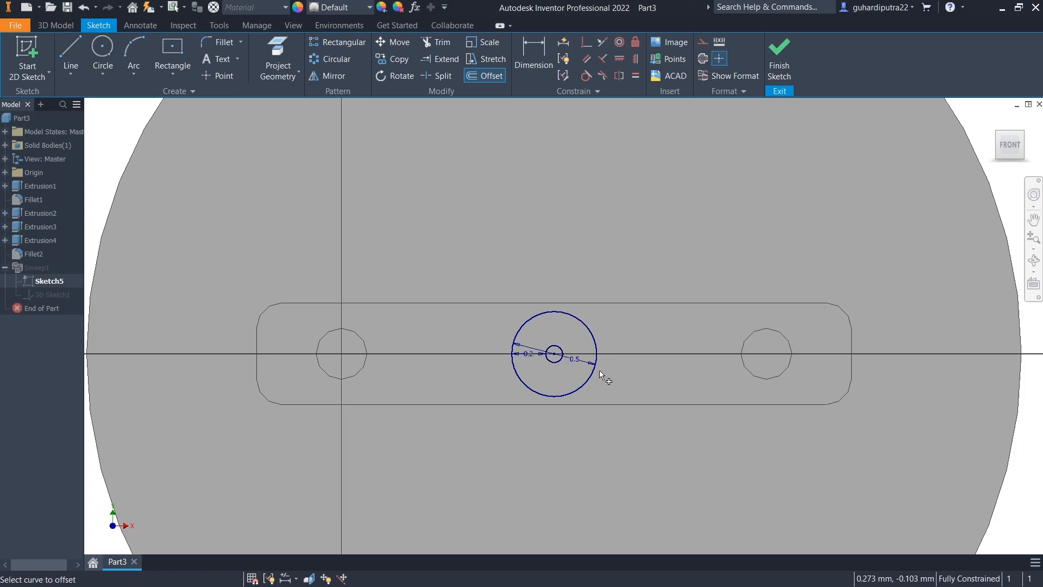
Set the offset between the two concentric circles to 0.1 mm and finish the sketch.
scroll(598, 371, "up", 3)
right_click(506, 298)
left_click(468, 298)
double_click(478, 352)
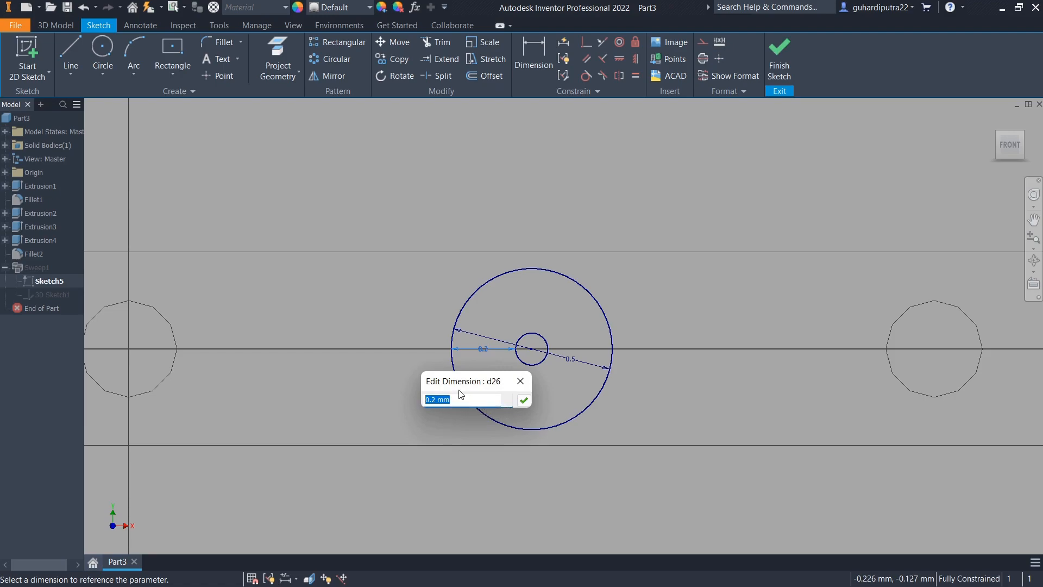
key("Return")
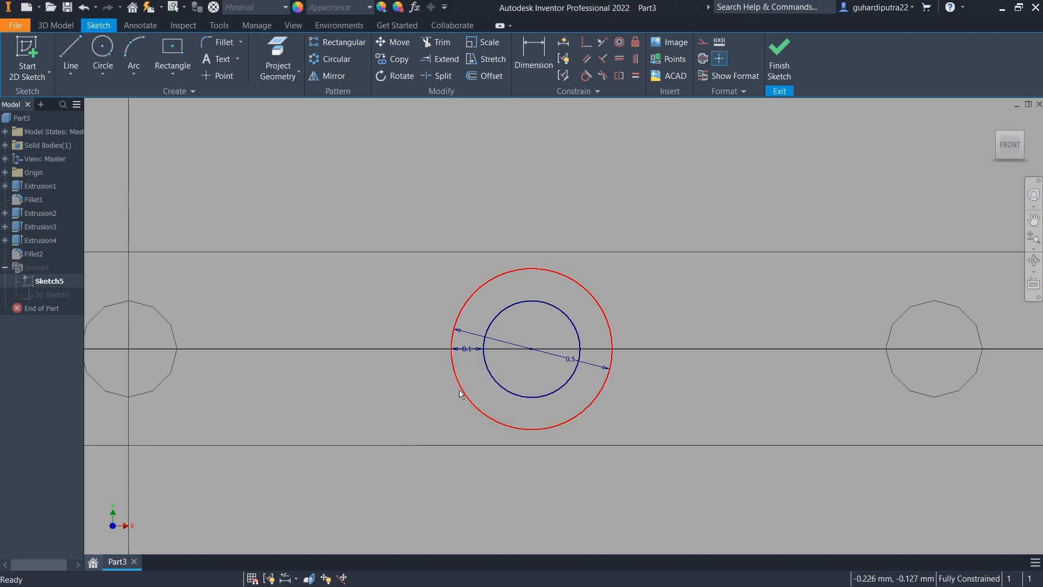
double_click(472, 354)
left_click(428, 400)
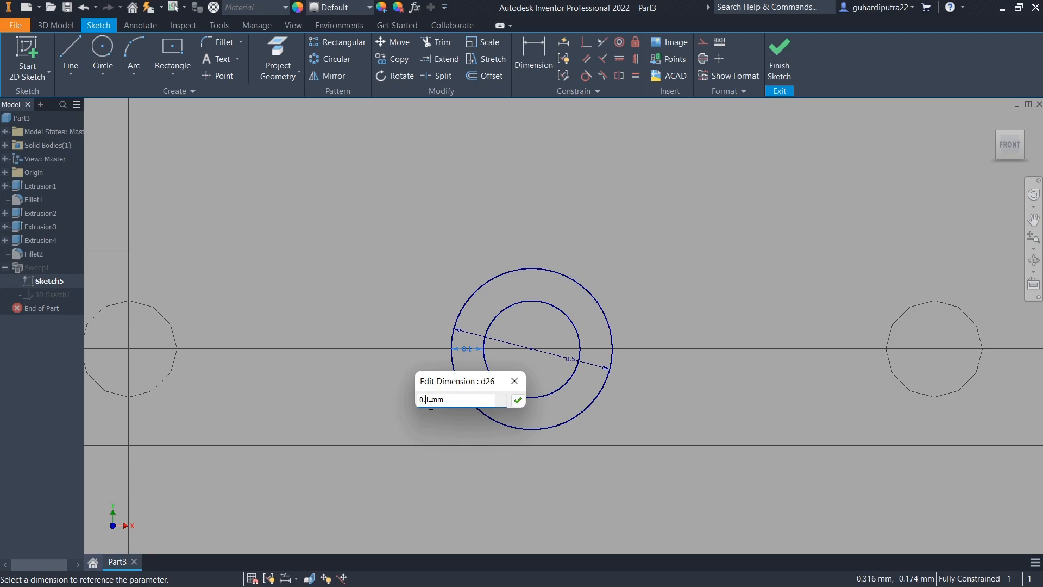
left_click(518, 400)
left_click(780, 63)
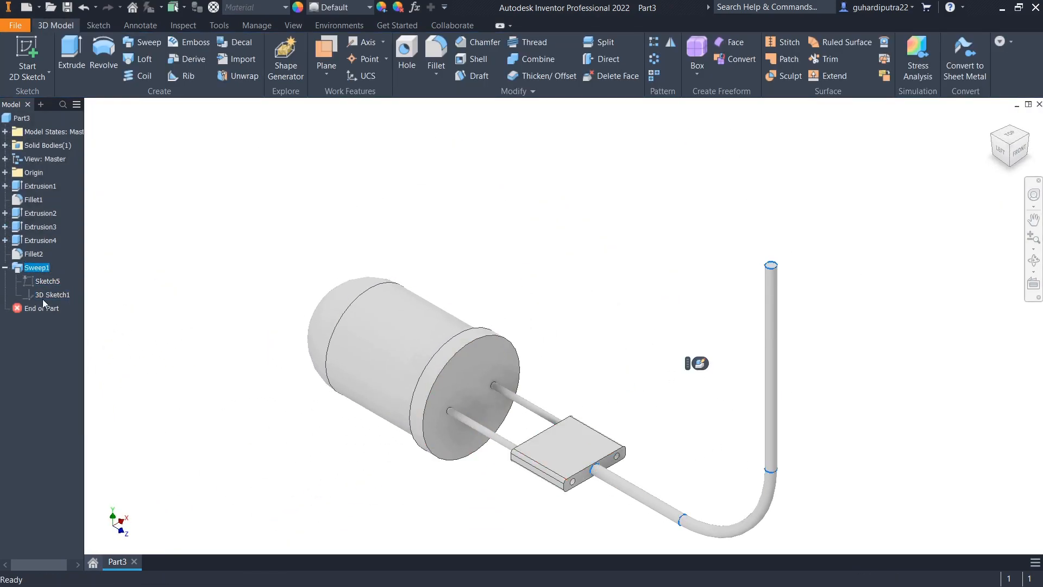
Edit the sweep's profile to exclude the inner circle, so only the ring is swept as a hollow tube.
double_click(22, 270)
left_click(217, 180)
scroll(593, 468, "up", 10)
left_click(576, 466, "ctrl")
scroll(543, 451, "down", 10)
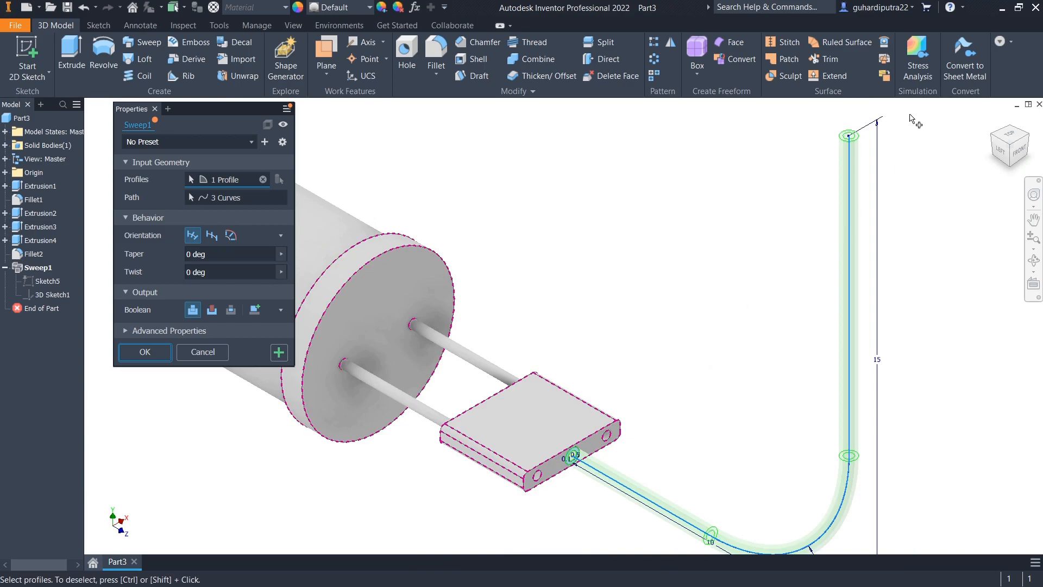
scroll(921, 126, "up", 5)
left_click(144, 351)
scroll(722, 207, "down", 8)
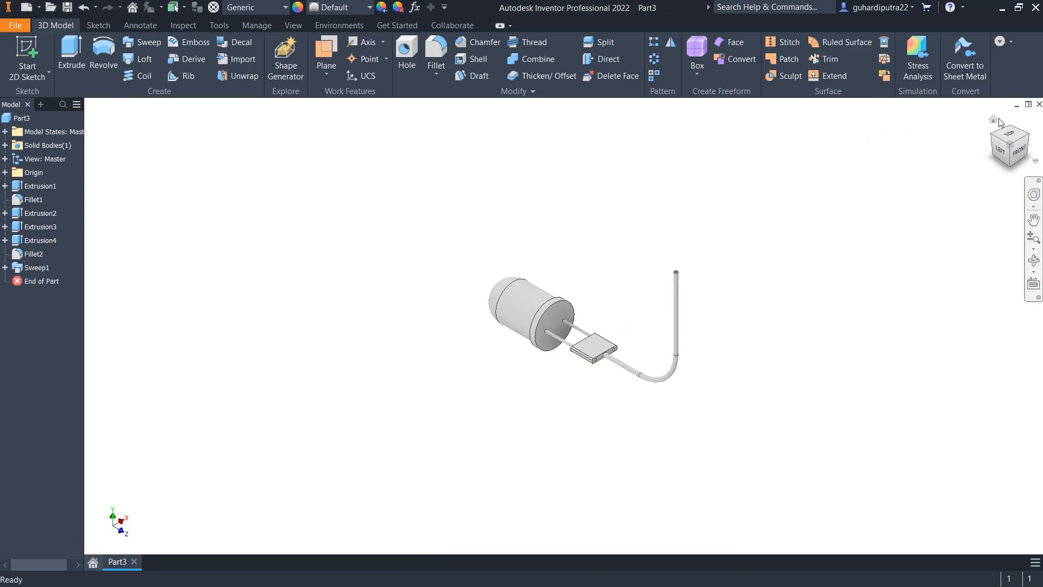
Apply the White appearance to the domed body, its fillet, the flange and the pins (Extrusion1, Fillet1, Extrusion2 and Extrusion3).
middle_click_drag(829, 249, 714, 286, "shift")
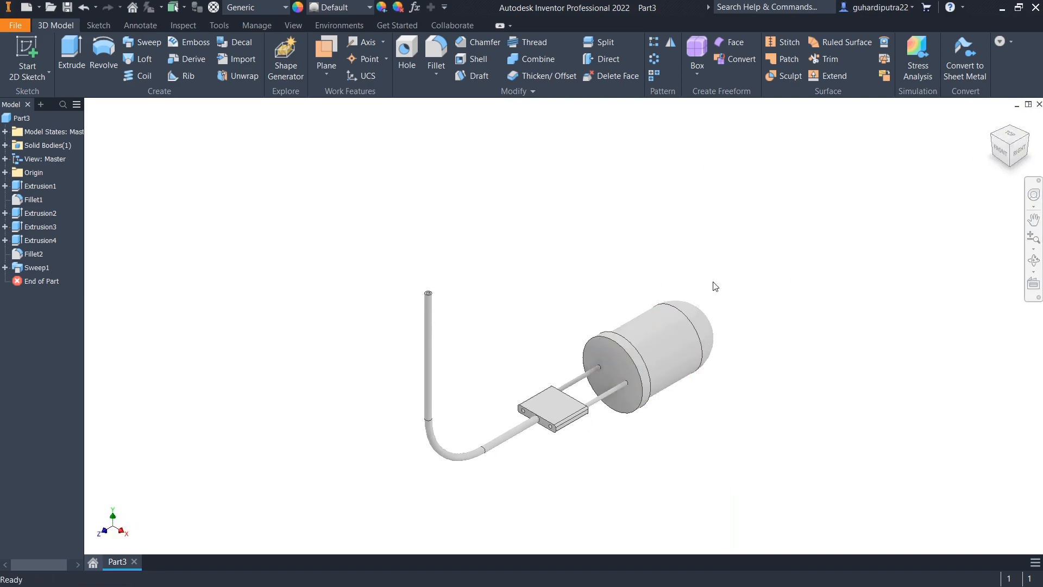
left_click(1009, 136)
left_click(1024, 132)
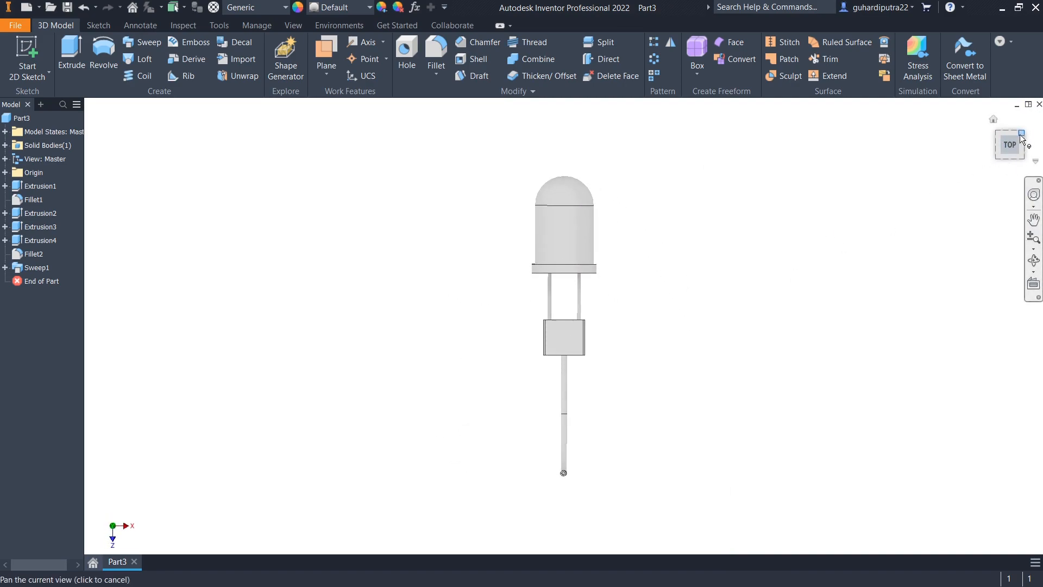
left_click(30, 186)
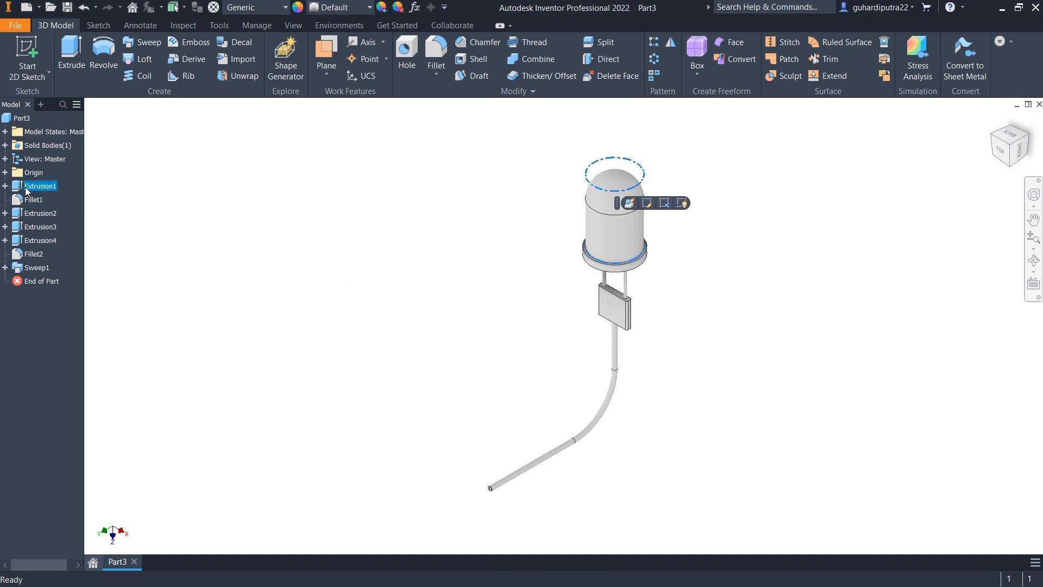
left_click(27, 213, "shift")
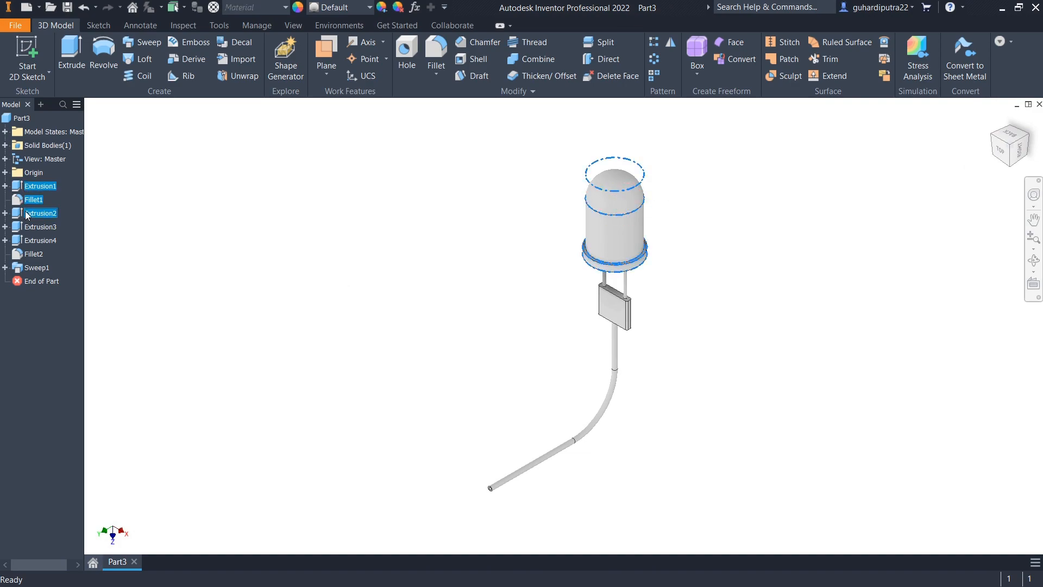
left_click(37, 228, "shift")
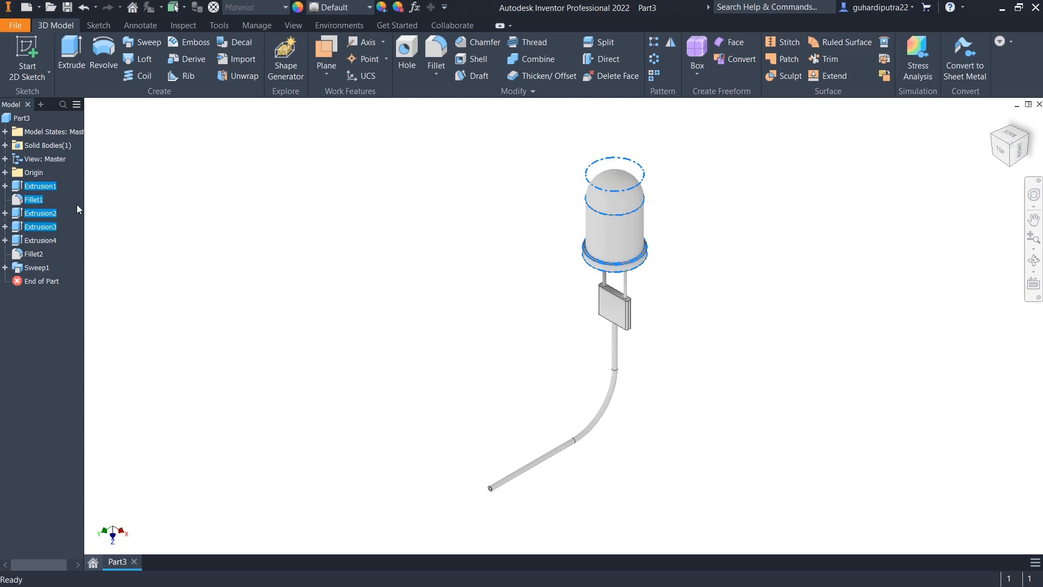
left_click(334, 8)
scroll(356, 353, "down", 15)
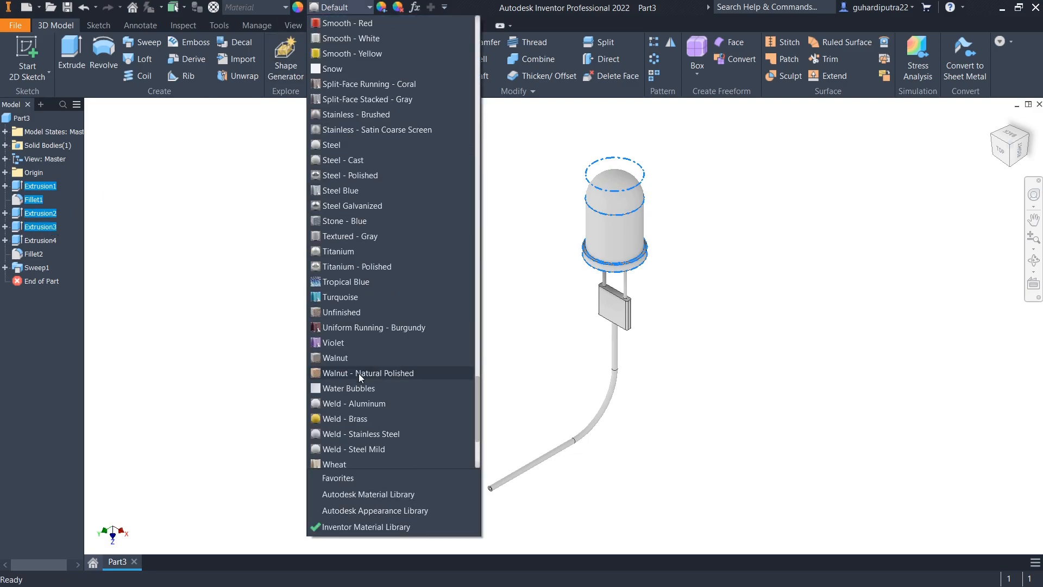
scroll(343, 429, "down", 2)
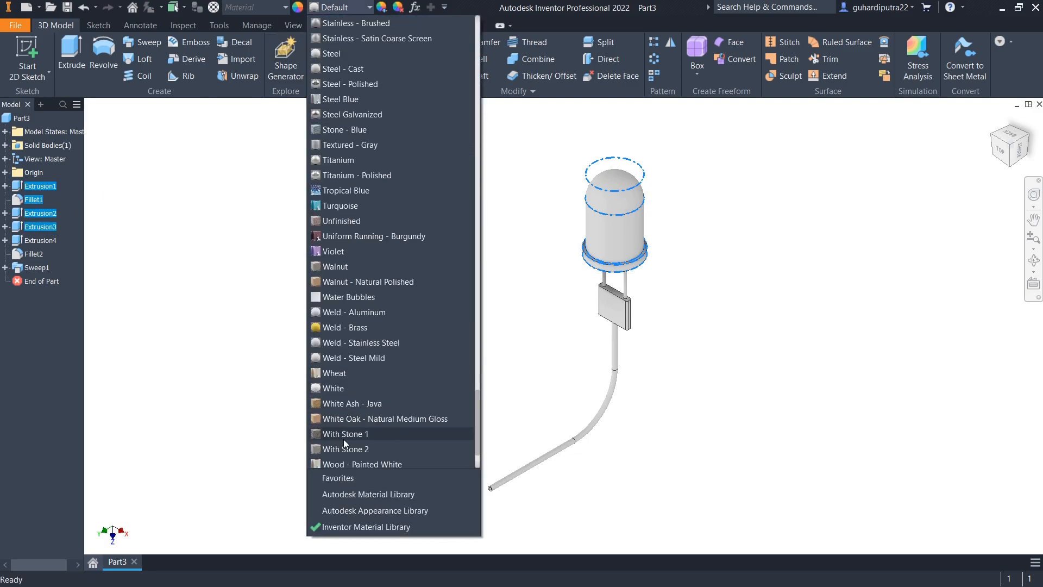
left_click(341, 388)
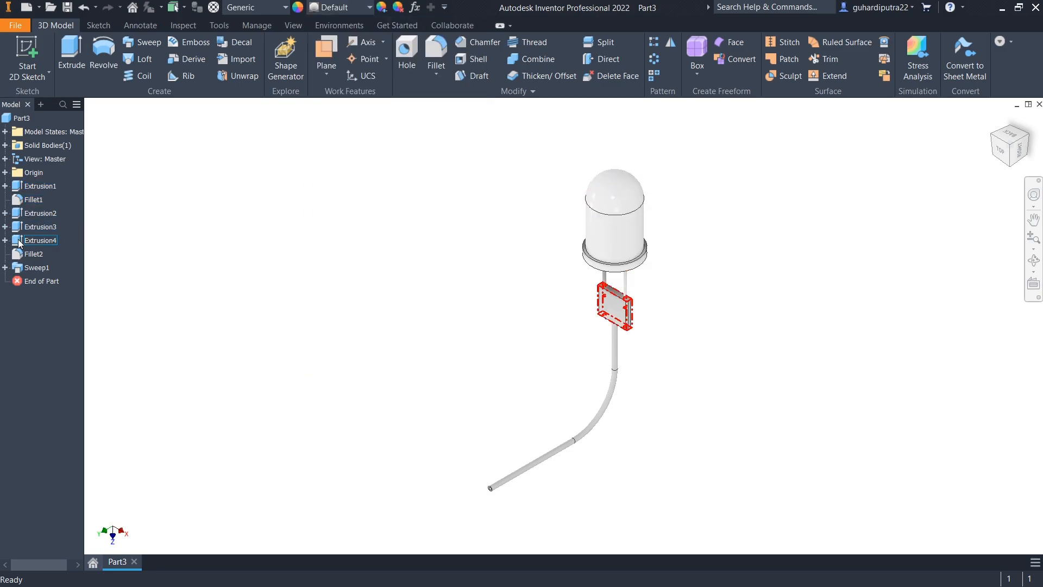
Apply the Glossy - Gold appearance to the block (Extrusion4).
left_click(613, 307)
left_click(355, 9)
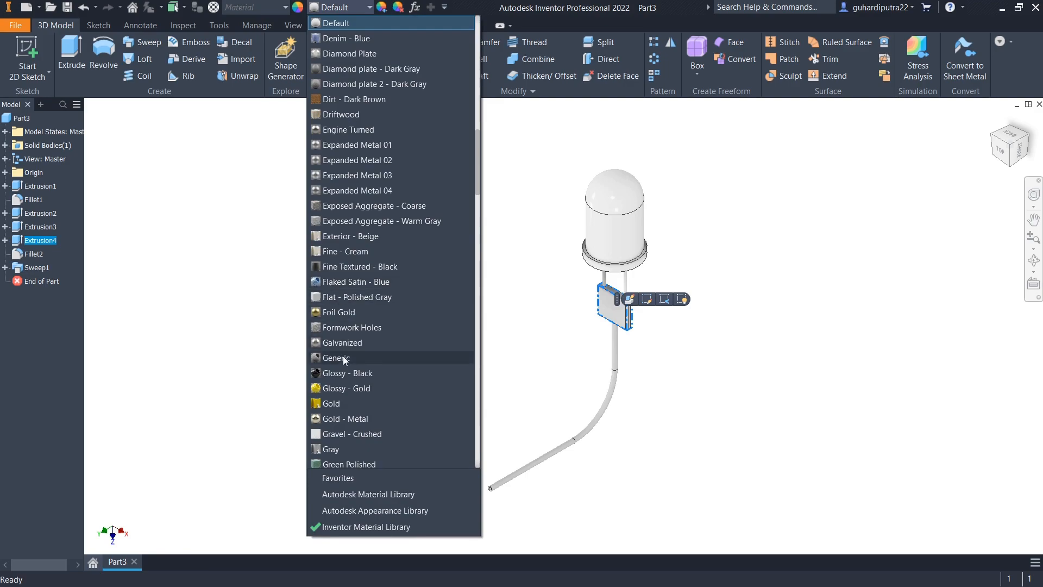
left_click(326, 388)
Apply the Light Red appearance to the bent swept tube.
left_click(33, 267)
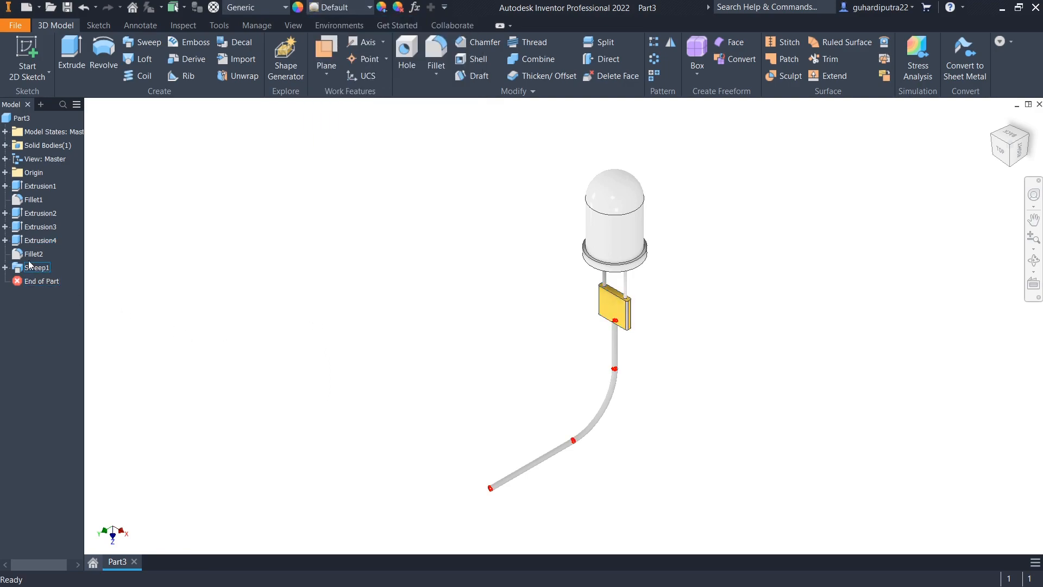
left_click(36, 267)
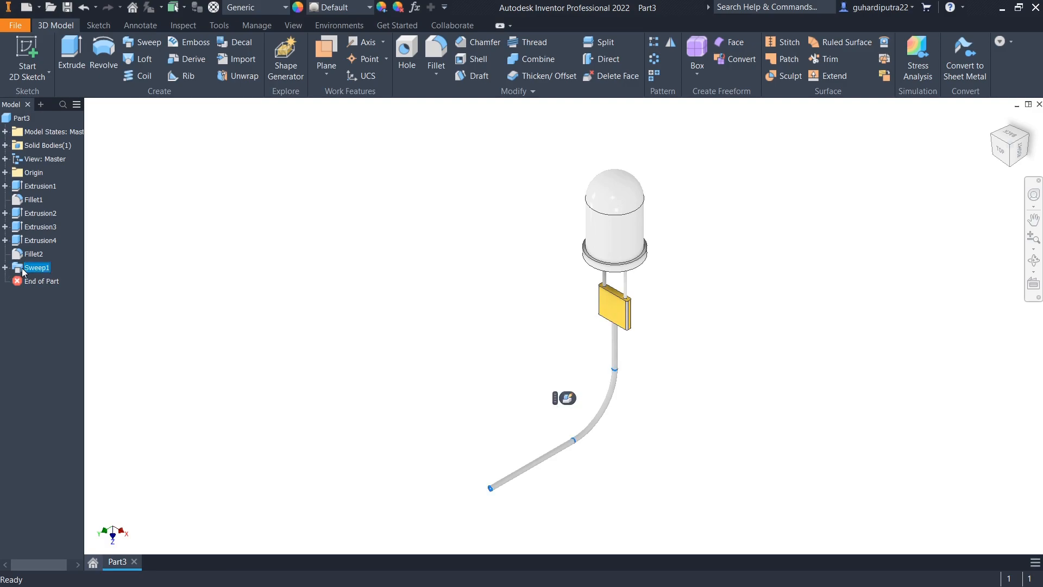
left_click(329, 8)
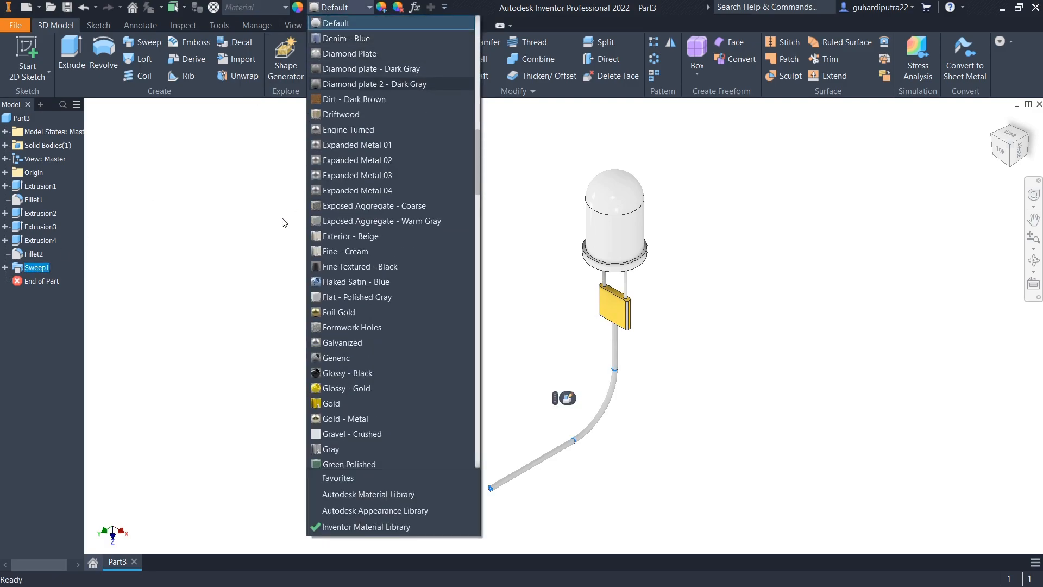
scroll(399, 265, "down", 20)
scroll(350, 352, "up", 13)
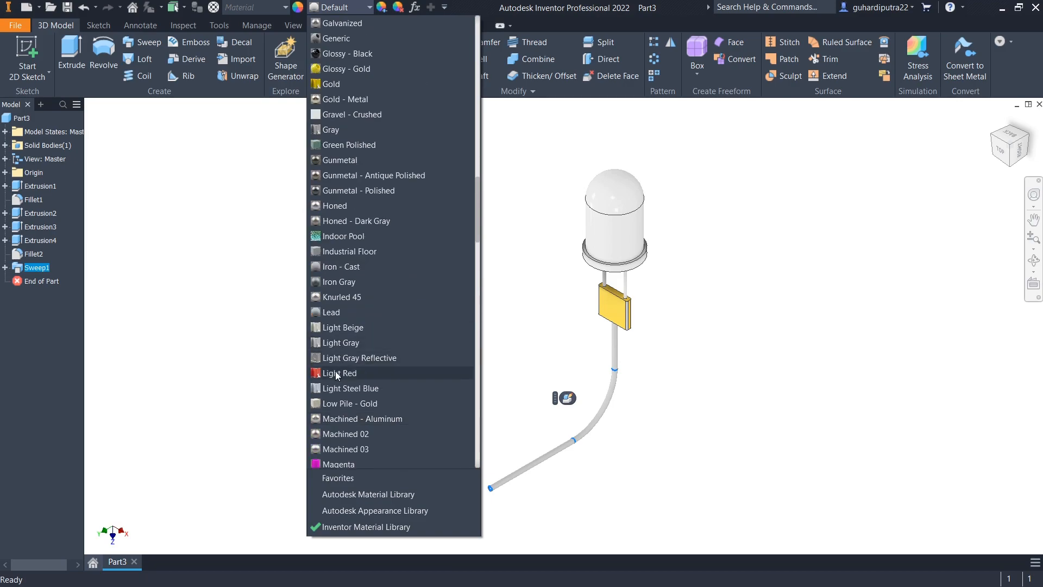
left_click(337, 373)
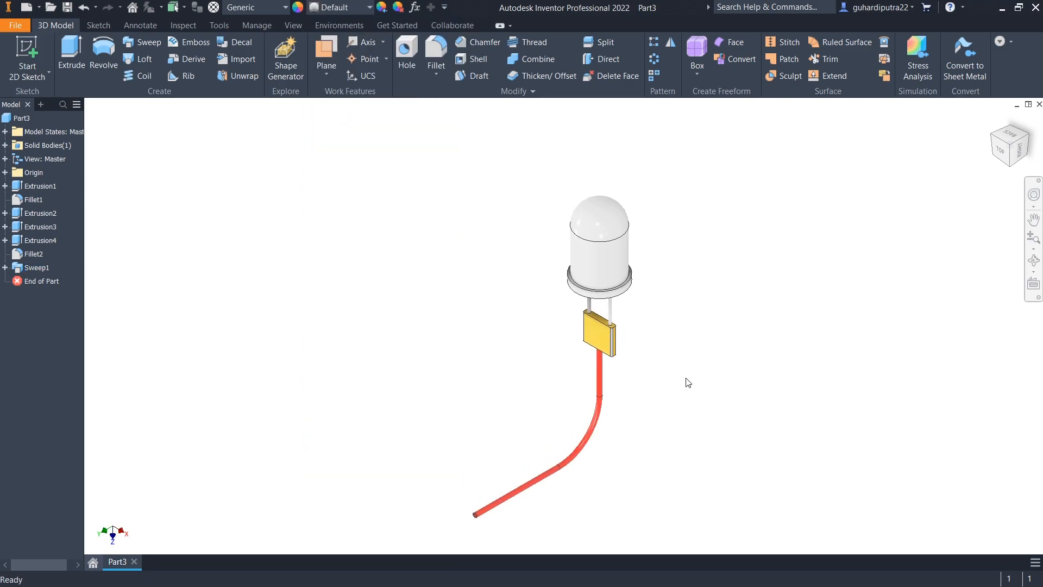
Apply the Glossy - Gold appearance to the block's fillet faces (Fillet2) to match the block.
scroll(617, 352, "down", 3)
left_click(34, 253)
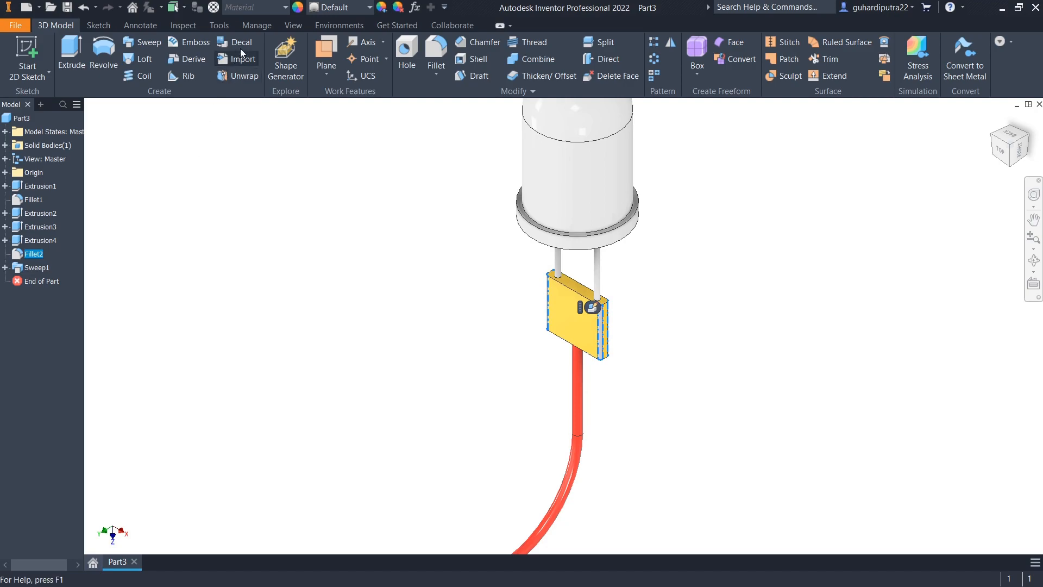
left_click(342, 8)
left_click(350, 388)
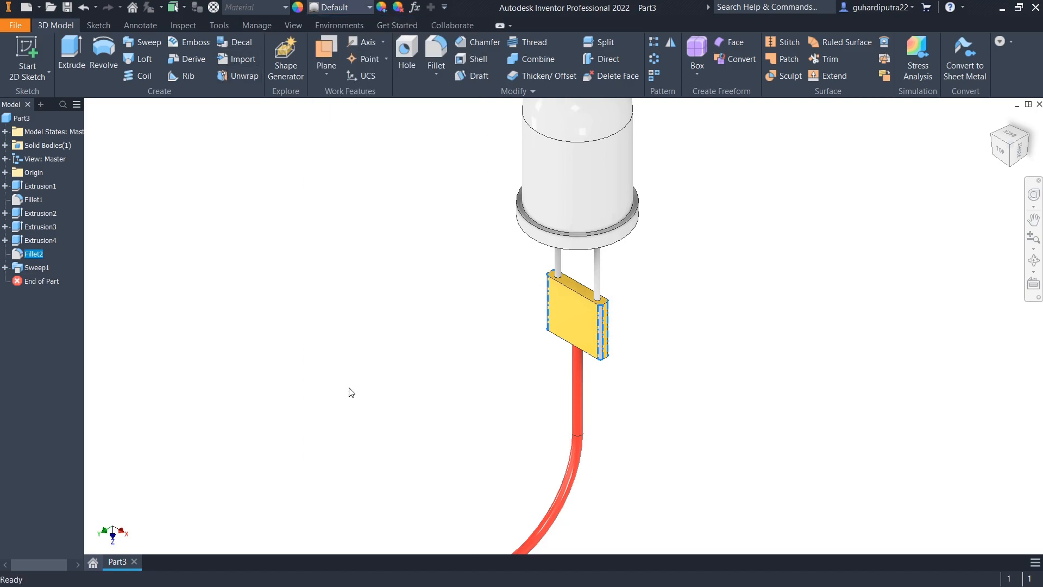
Inspect the coloured body, block and tube from several sides.
scroll(405, 363, "up", 3)
middle_click_drag(469, 329, 534, 308)
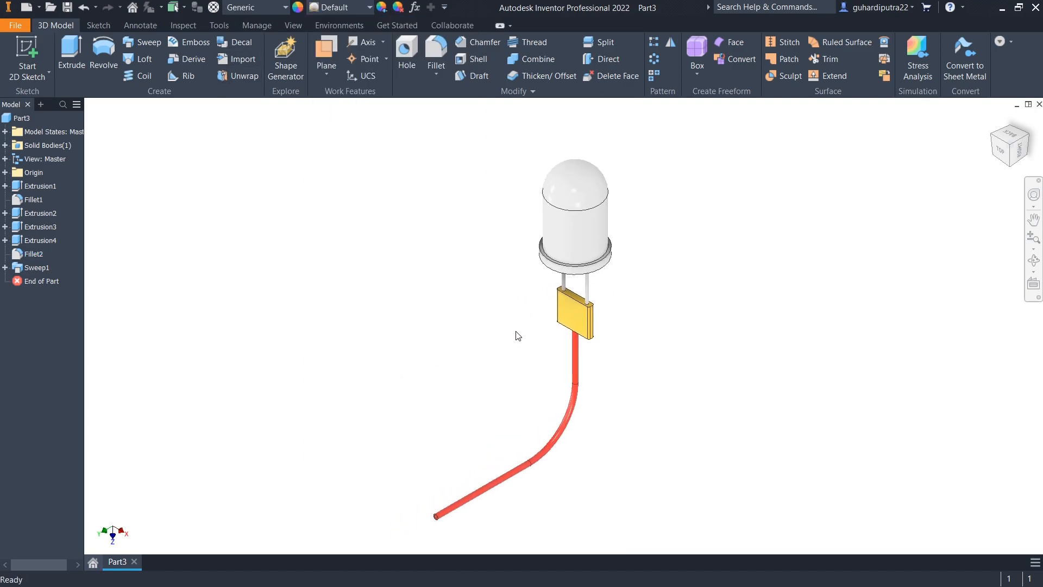
key("F3")
key("F4")
left_click_drag(503, 333, 473, 290)
left_click_drag(593, 400, 365, 207)
left_click_drag(675, 317, 251, 338)
left_click_drag(592, 343, 532, 211)
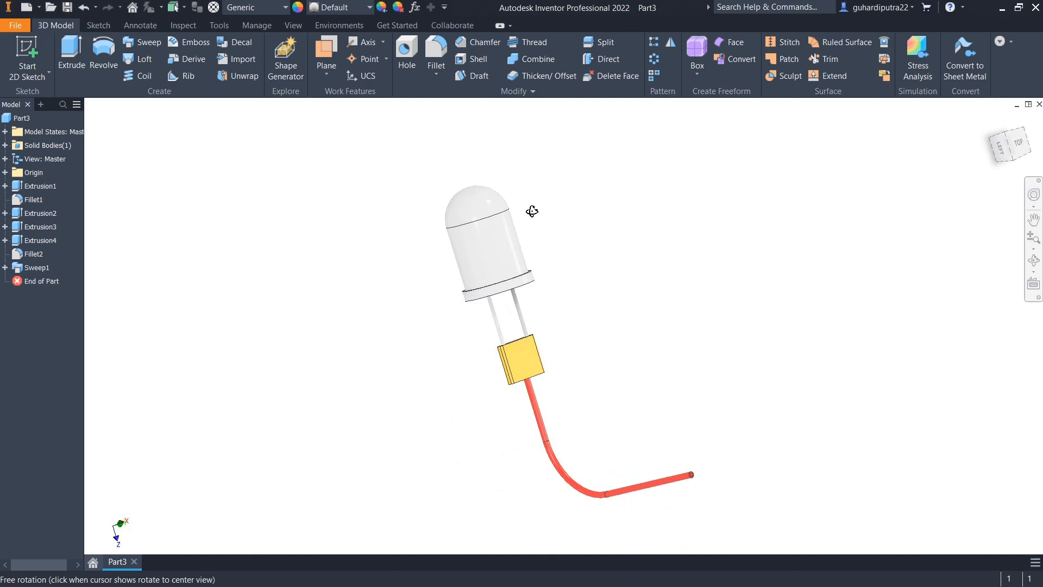
Switch the view projection to Perspective and turn on Clean Screen to hide the interface panels.
left_click(303, 25)
left_click(374, 42)
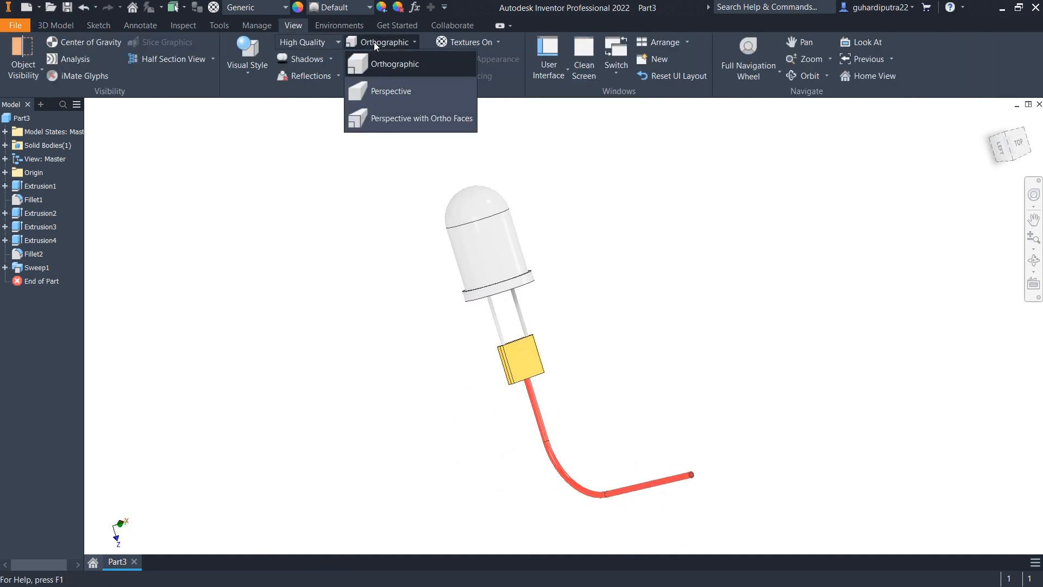
left_click(394, 89)
left_click(584, 61)
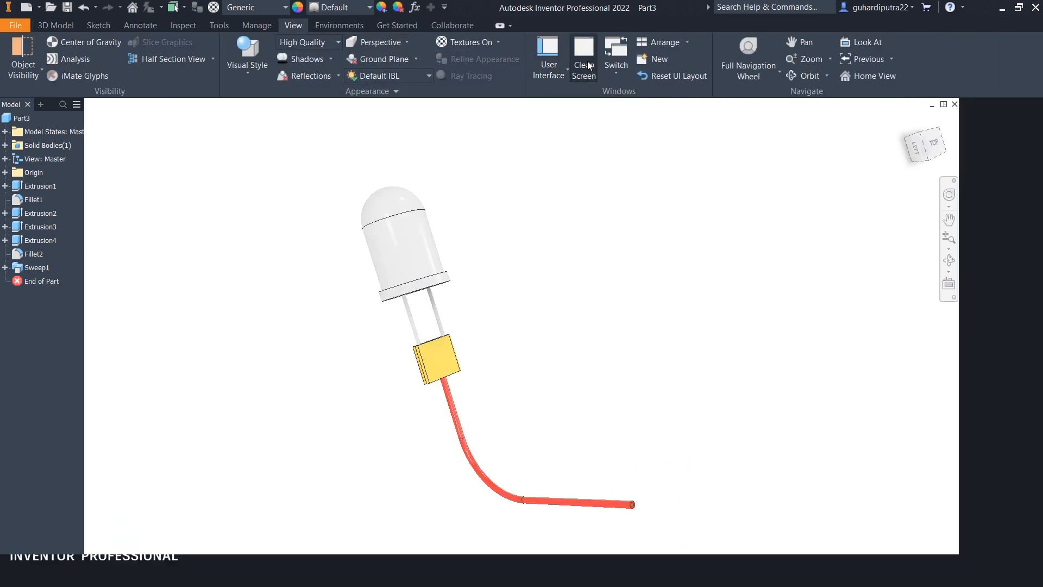
Examine the finished LED part in perspective from several angles, including the home and top views.
middle_click_drag(550, 352, 356, 305)
middle_click(540, 355, "shift")
scroll(523, 384, "up", 2)
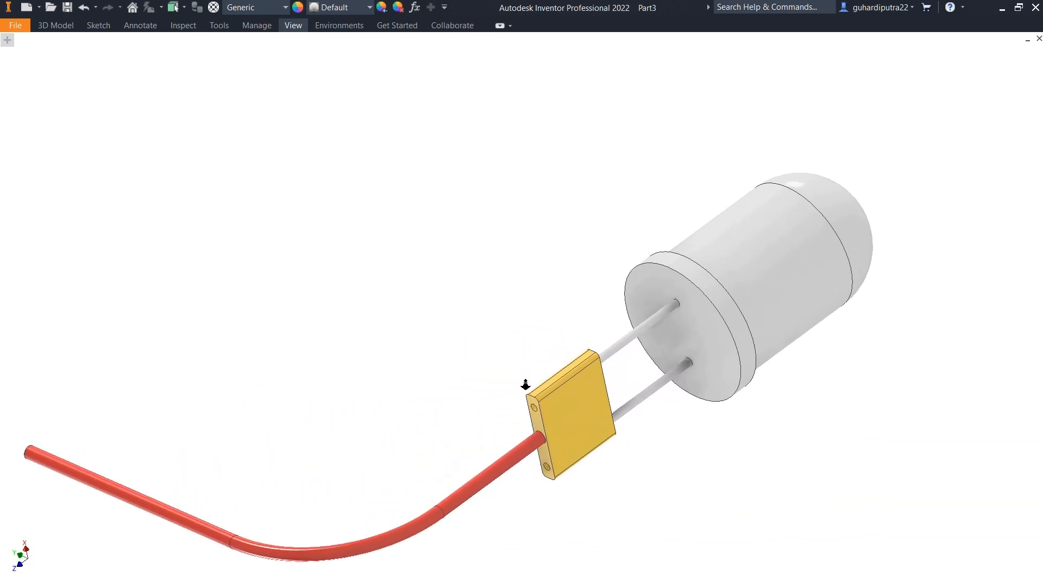
scroll(559, 319, "up", 2)
middle_click_drag(545, 379, 526, 442, "shift")
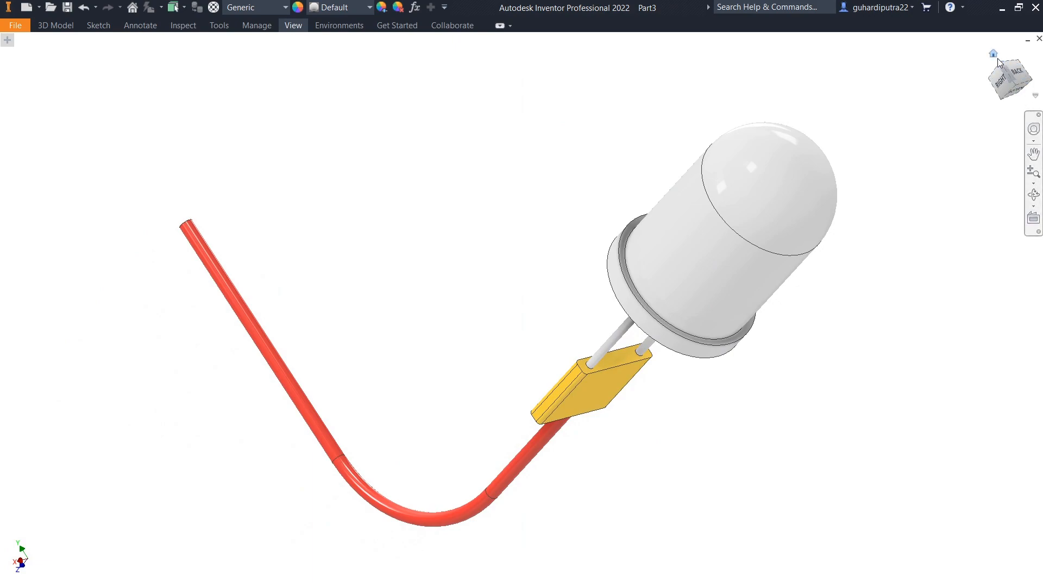
left_click(994, 53)
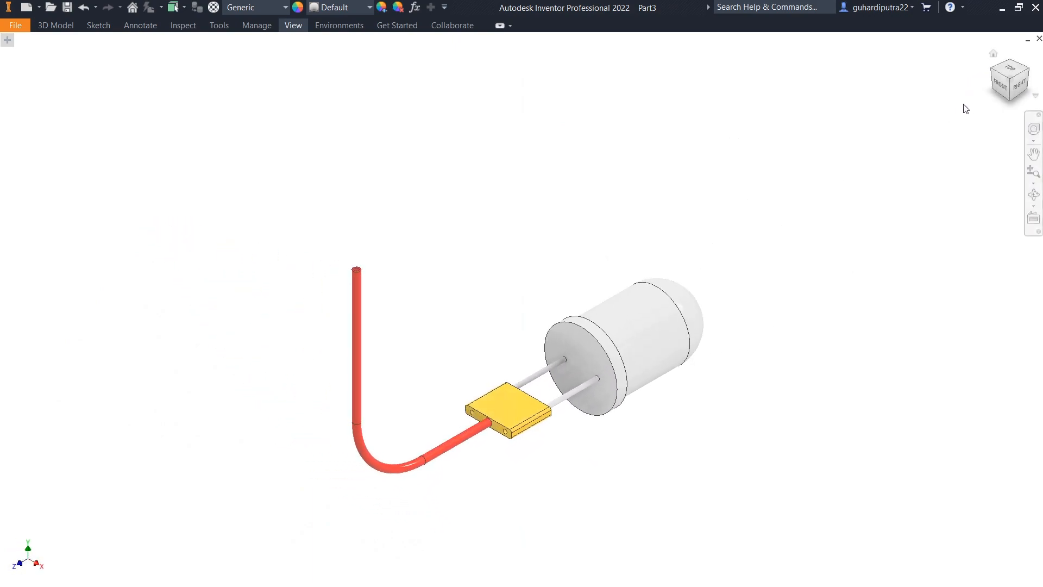
left_click(1009, 67)
left_click(996, 70)
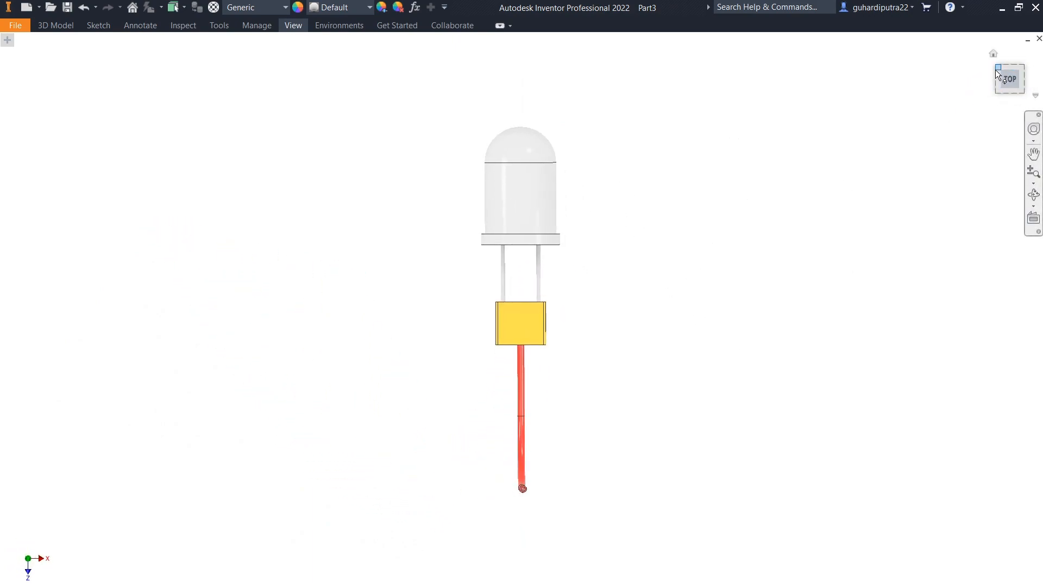